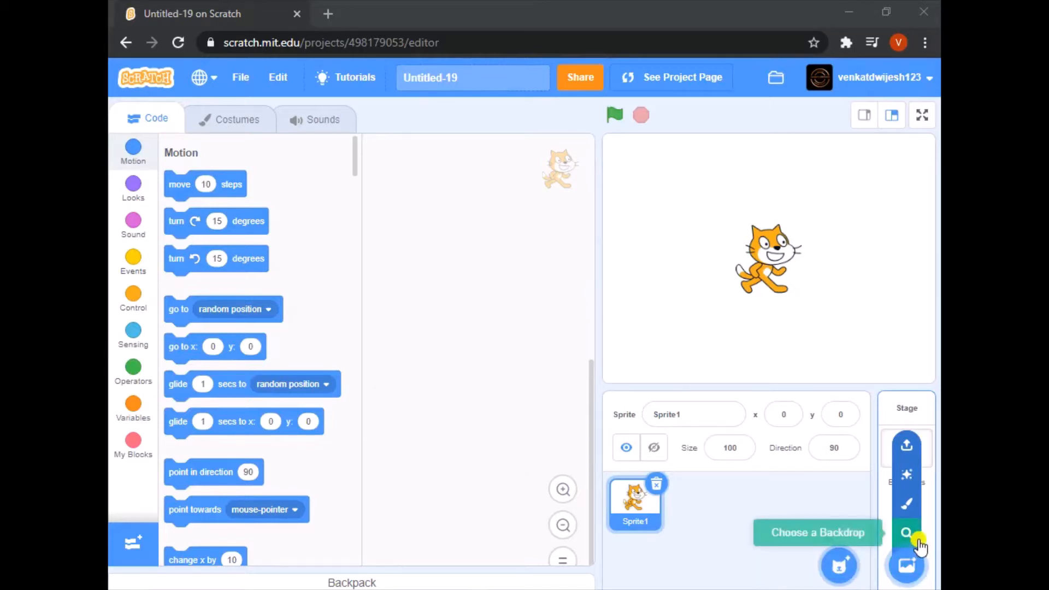
Step: Start painting a new stage backdrop, and open backdrop1 for editing with its whole canvas in view
{"action": "left_click", "coordinate": [902, 502]}
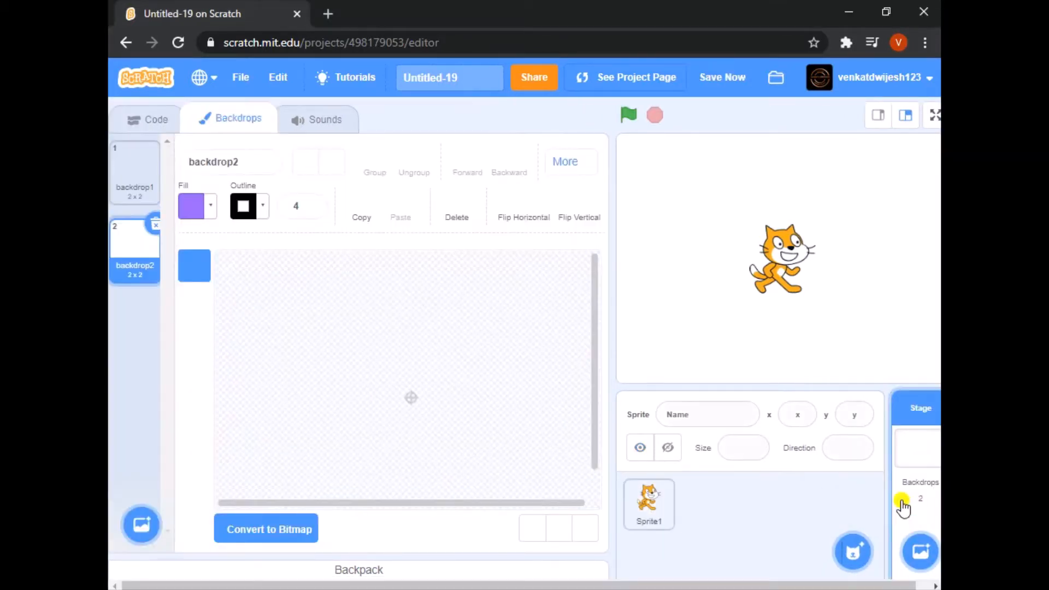
{"action": "left_click", "coordinate": [136, 178]}
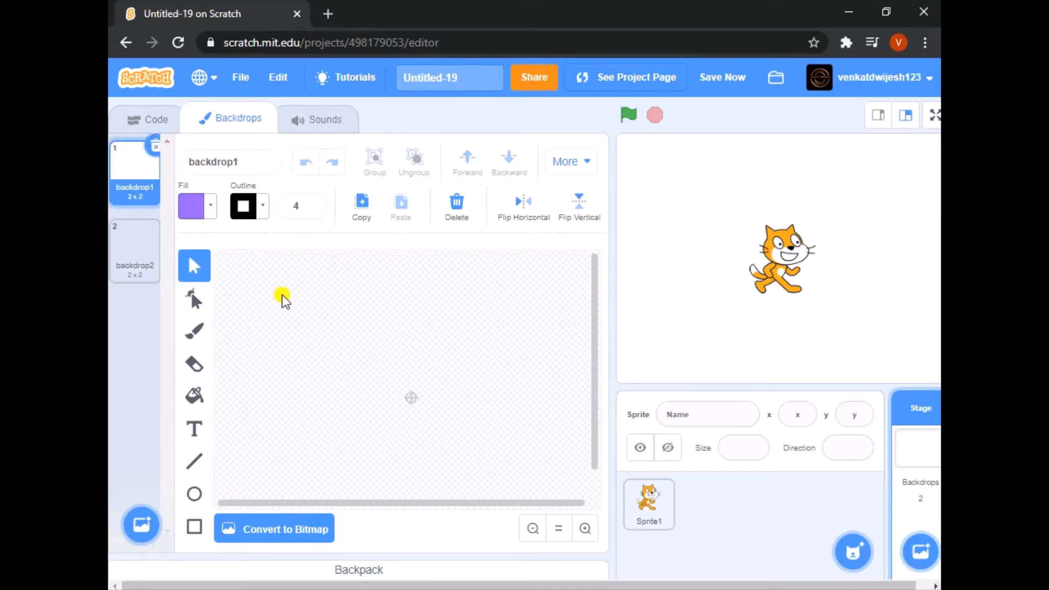
{"action": "left_click", "coordinate": [528, 530]}
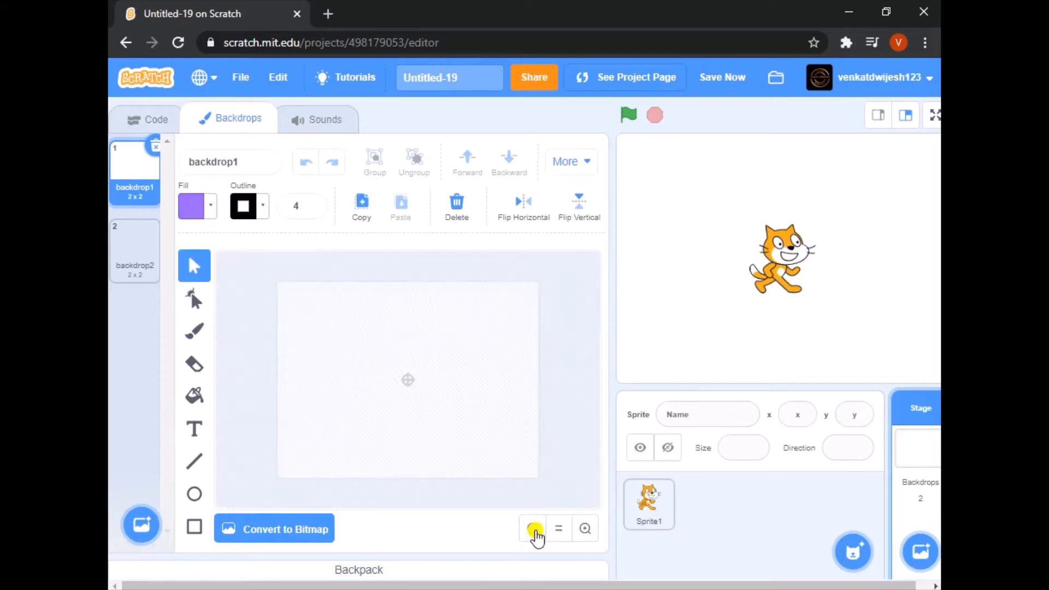
Step: Draw a cyan sky rectangle, about 518 x 274, over the upper three quarters of backdrop1 using color 49, saturation 60, brightness 100
{"action": "left_click", "coordinate": [207, 216]}
{"action": "left_click_drag", "start_coordinate": [211, 292], "coordinate": [188, 299]}
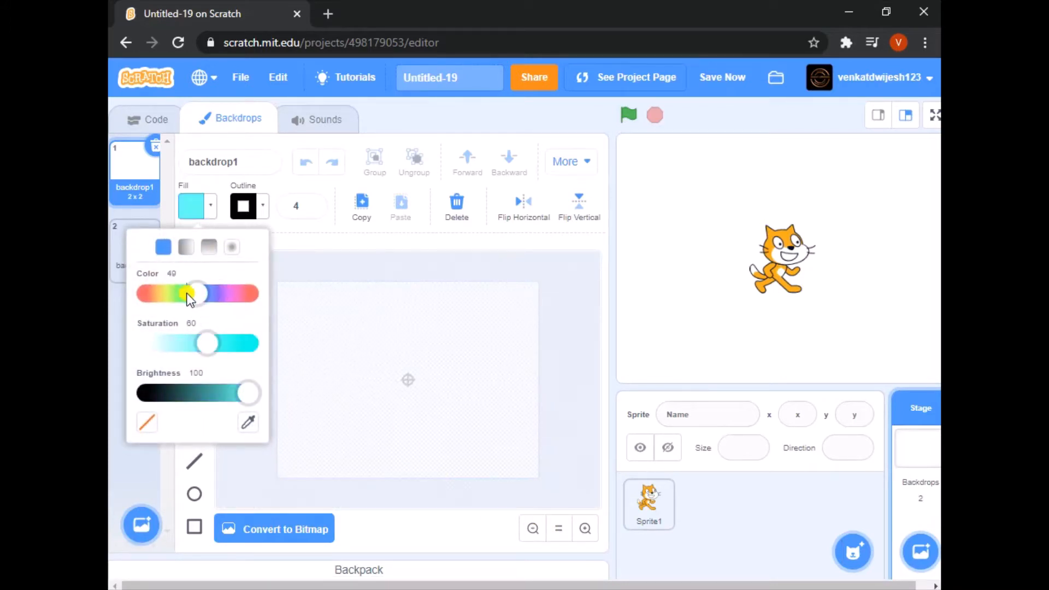
{"action": "left_click", "coordinate": [317, 261]}
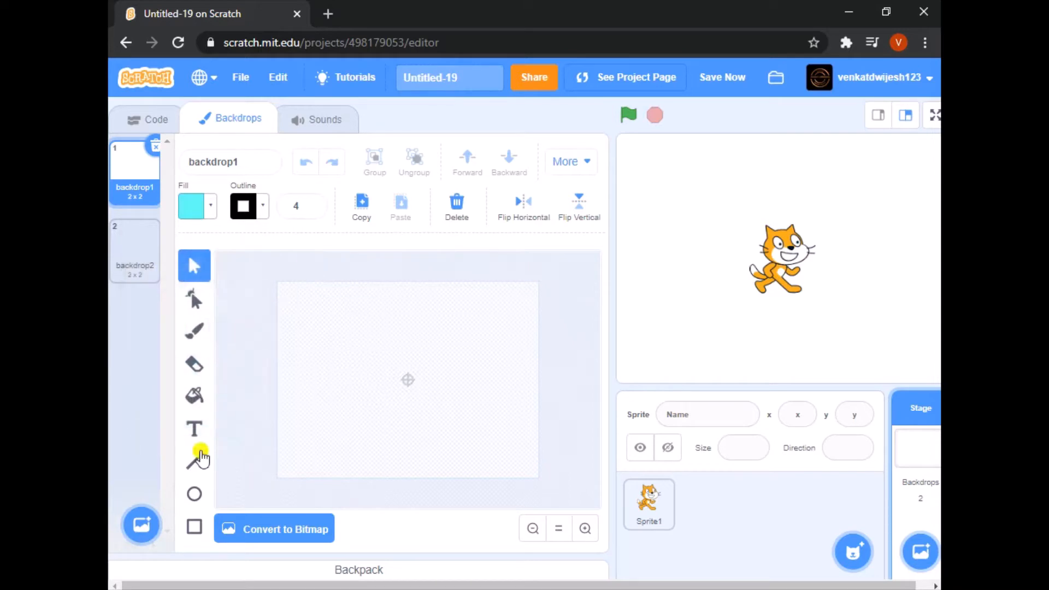
{"action": "left_click", "coordinate": [193, 527]}
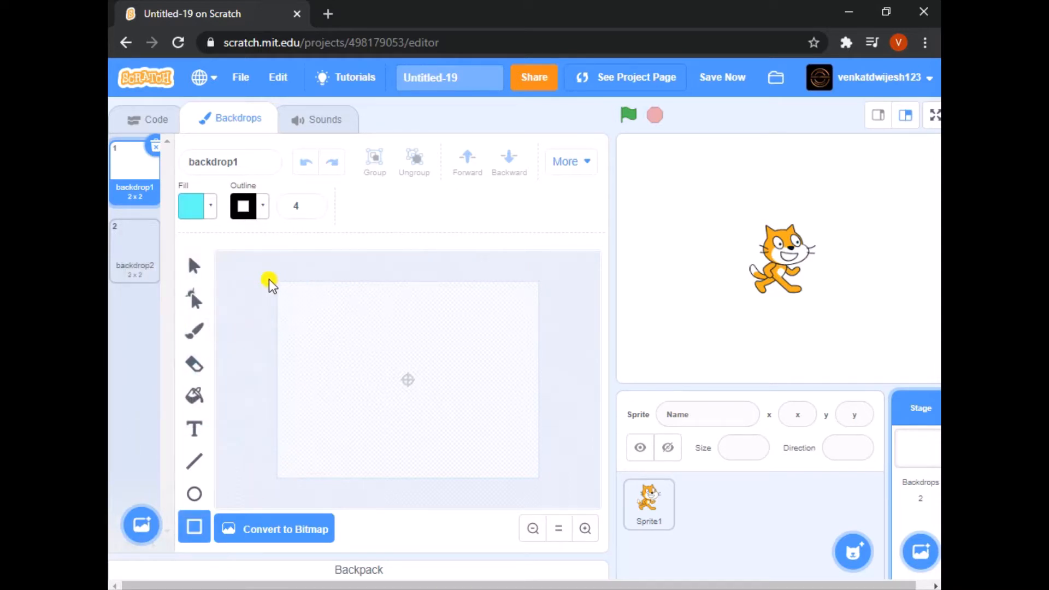
{"action": "left_click_drag", "start_coordinate": [269, 280], "coordinate": [548, 427]}
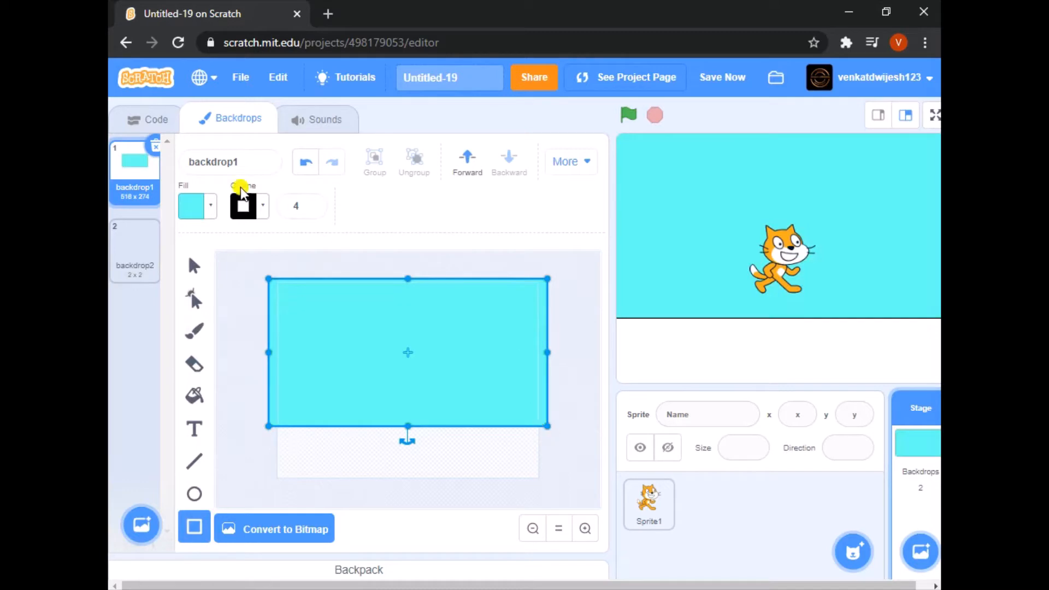
Step: Remove the outline from the cyan sky rectangle
{"action": "left_click", "coordinate": [268, 220]}
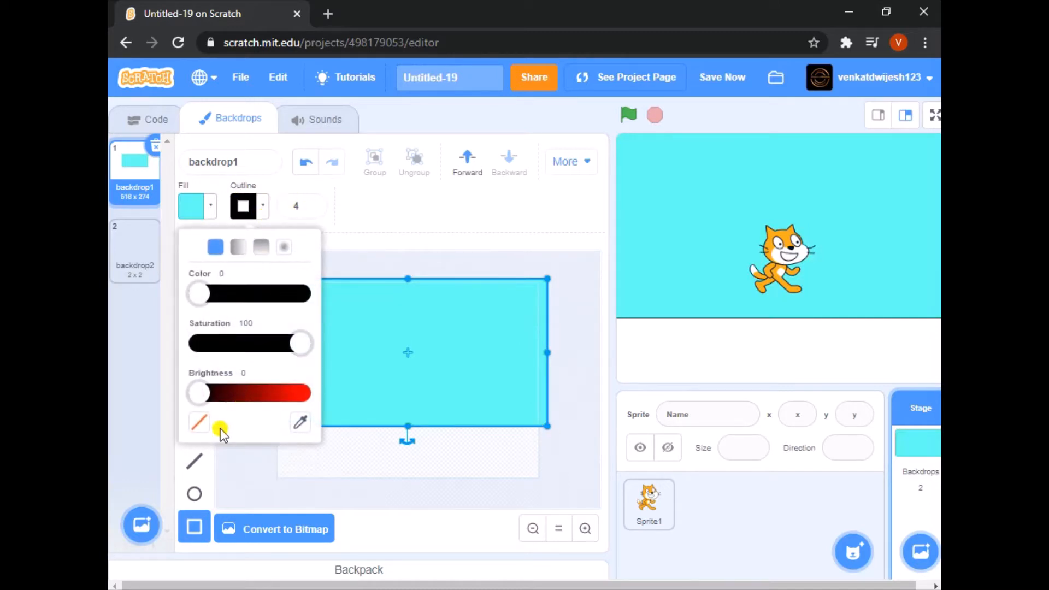
{"action": "left_click", "coordinate": [199, 422]}
{"action": "left_click", "coordinate": [471, 245]}
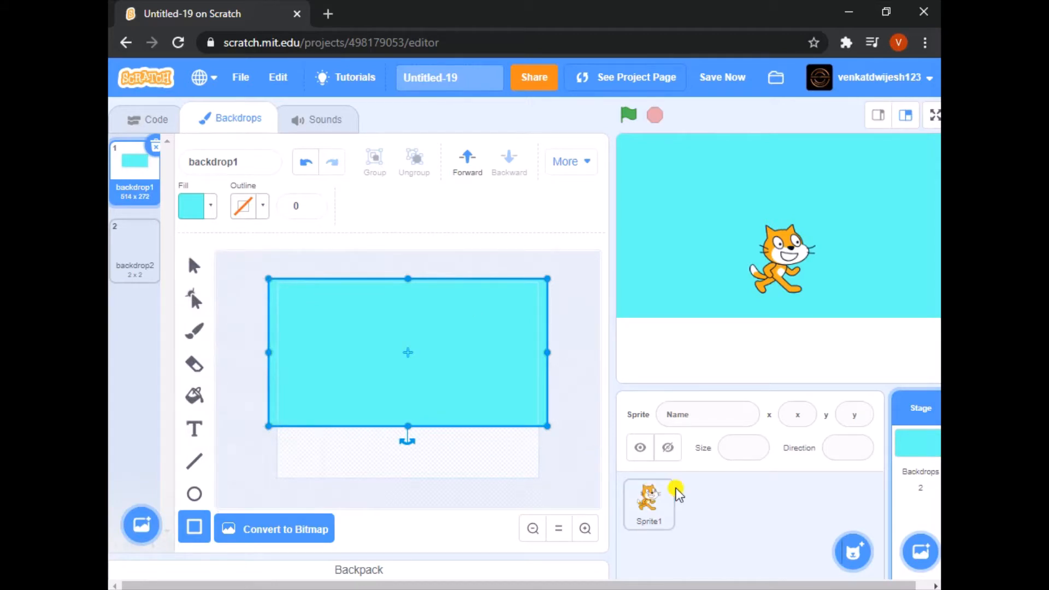
Step: Hide the cat sprite on the stage and return to editing the stage's backdrop1
{"action": "left_click", "coordinate": [662, 491]}
{"action": "left_click", "coordinate": [669, 449]}
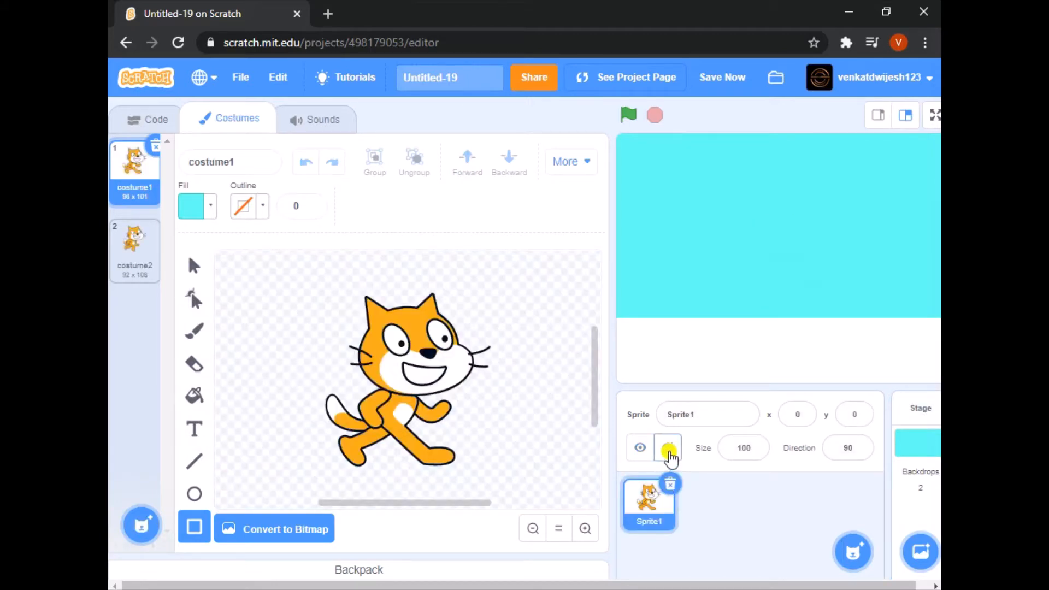
{"action": "left_click", "coordinate": [932, 465]}
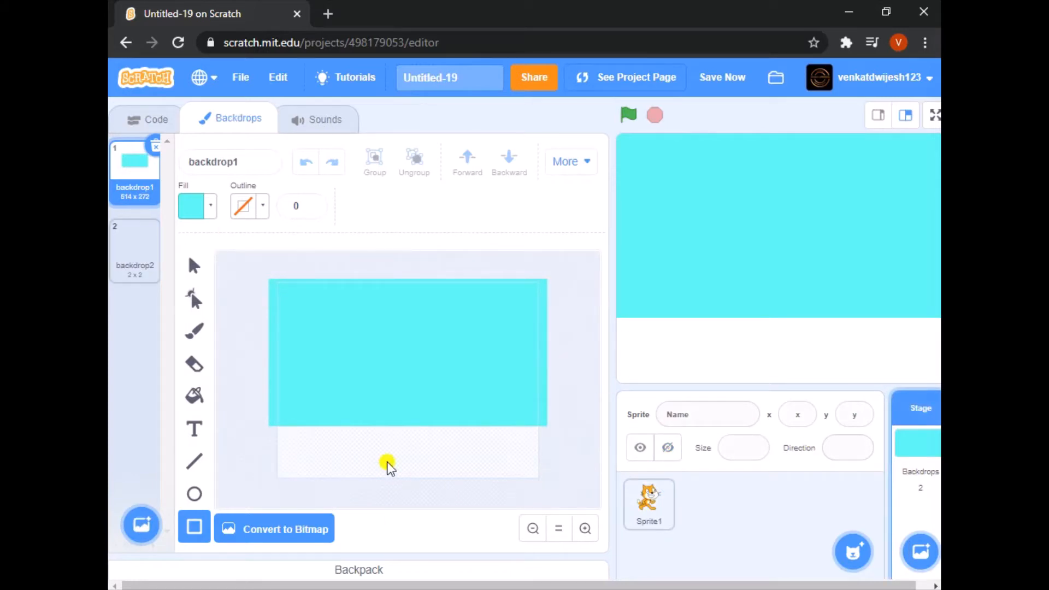
Step: Draw a dark green ground rectangle, color 29 and brightness 51, directly below the sky, covering the rest of the canvas
{"action": "left_click", "coordinate": [209, 207]}
{"action": "left_click_drag", "start_coordinate": [238, 388], "coordinate": [196, 392]}
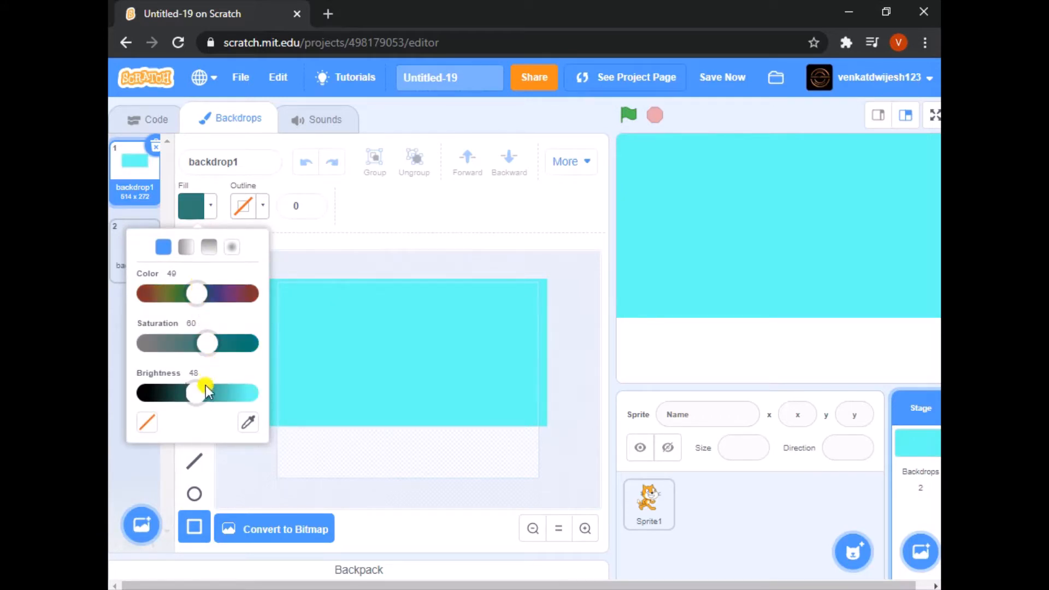
{"action": "left_click_drag", "start_coordinate": [197, 394], "coordinate": [251, 392]}
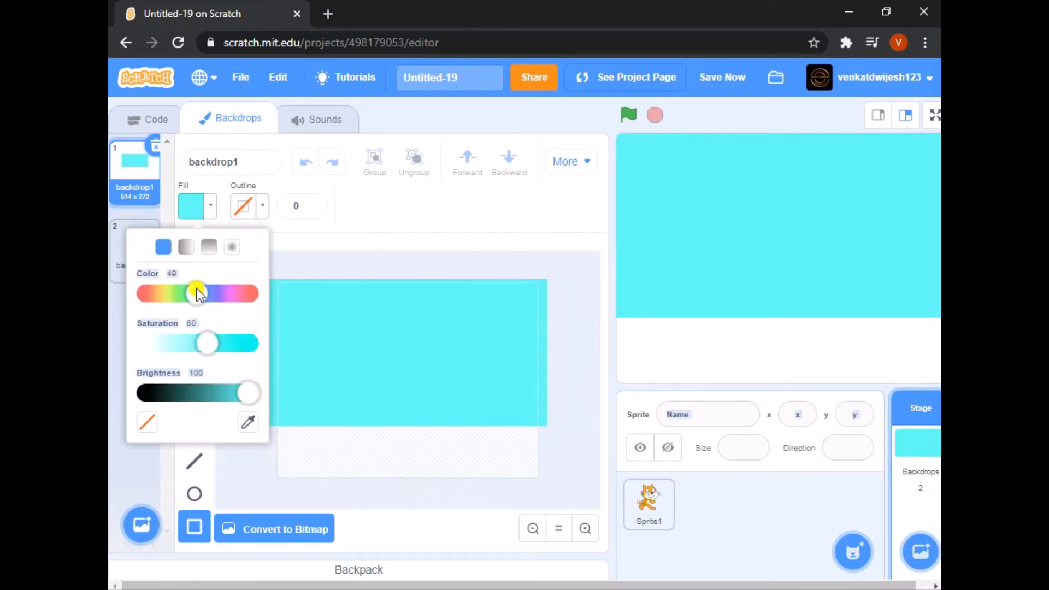
{"action": "left_click_drag", "start_coordinate": [195, 293], "coordinate": [177, 294]}
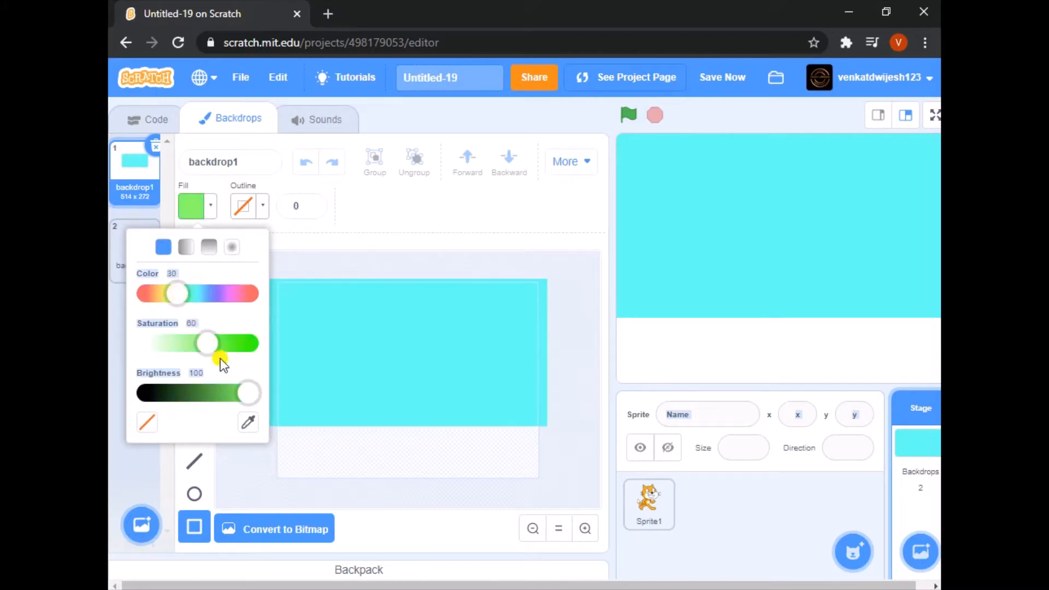
{"action": "left_click_drag", "start_coordinate": [249, 391], "coordinate": [192, 393]}
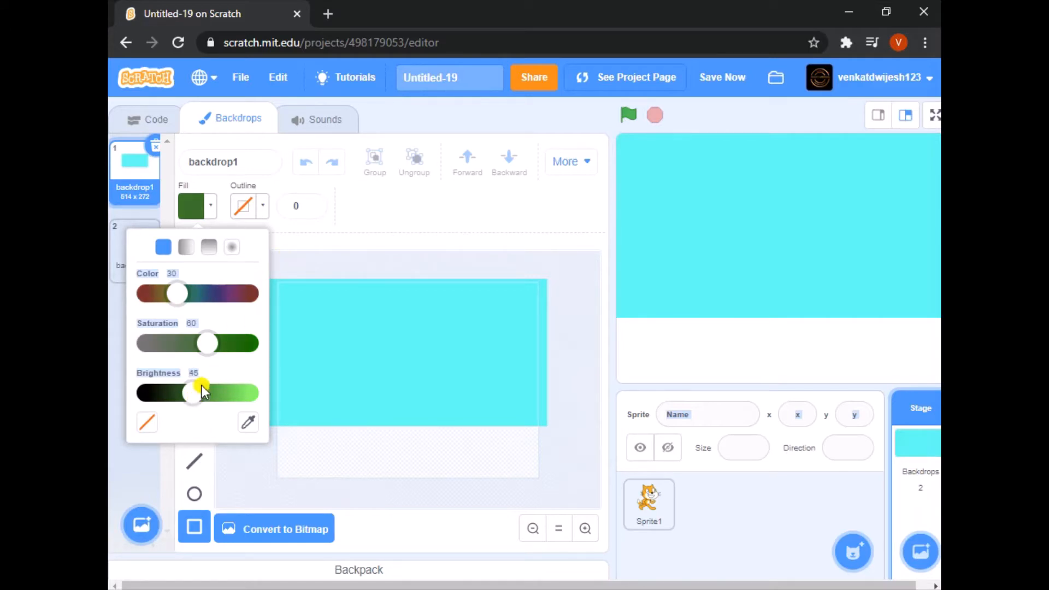
{"action": "left_click", "coordinate": [306, 247]}
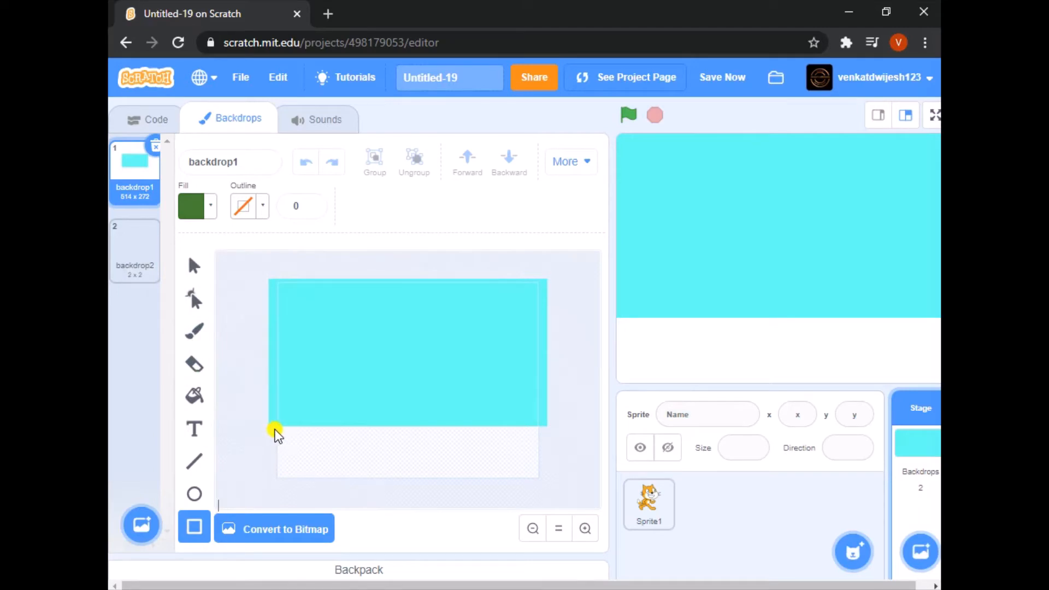
{"action": "left_click_drag", "start_coordinate": [271, 428], "coordinate": [586, 510]}
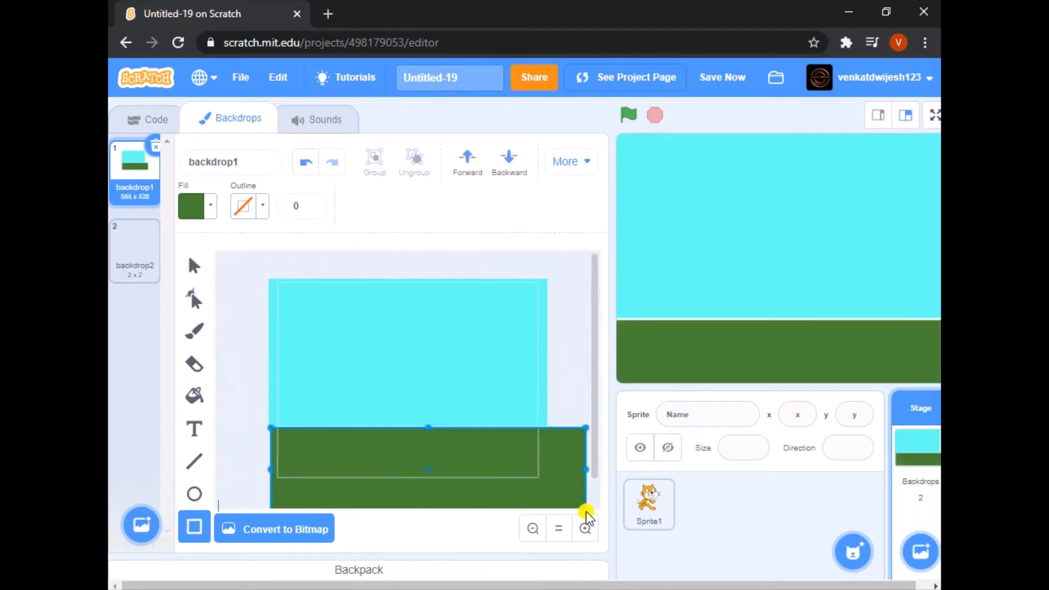
{"action": "left_click_drag", "start_coordinate": [426, 469], "coordinate": [413, 469]}
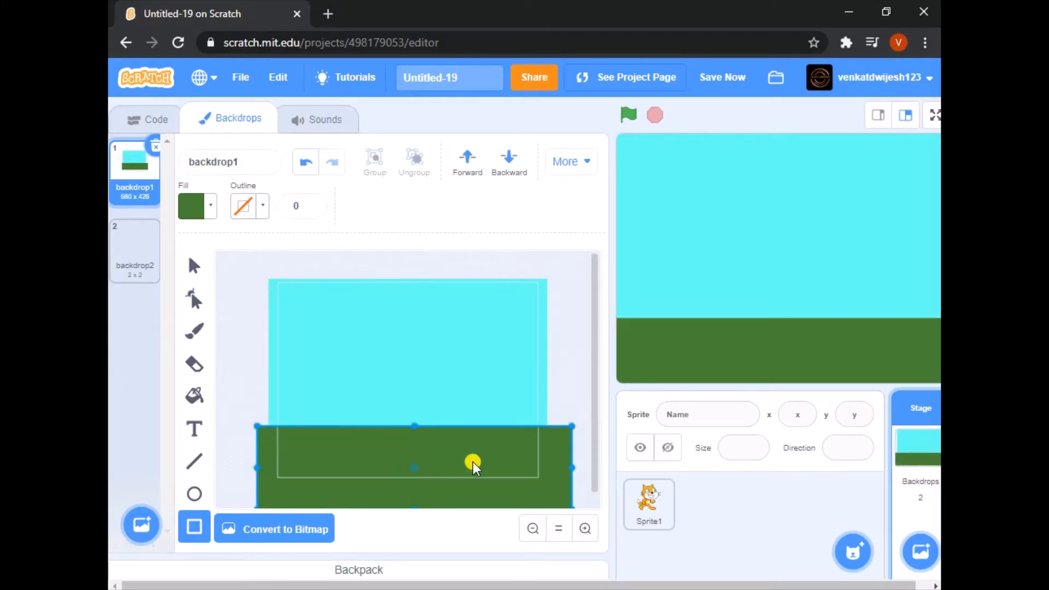
{"action": "left_click", "coordinate": [559, 343]}
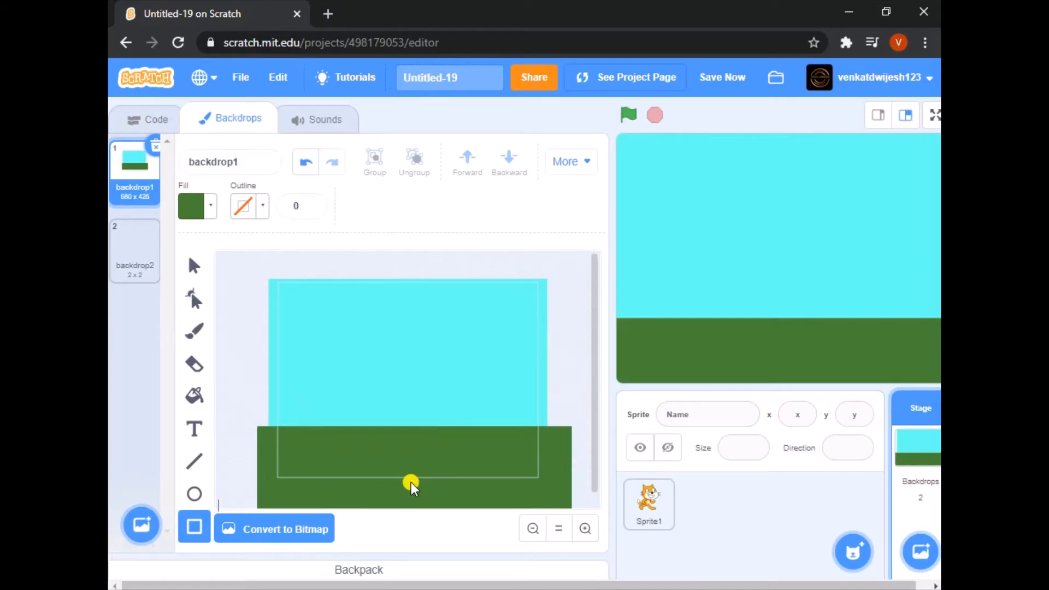
Step: Draw a large and a smaller grey ellipse as touching rocks at the ground's left end, with saturation 0 and brightness 69
{"action": "left_click", "coordinate": [193, 497]}
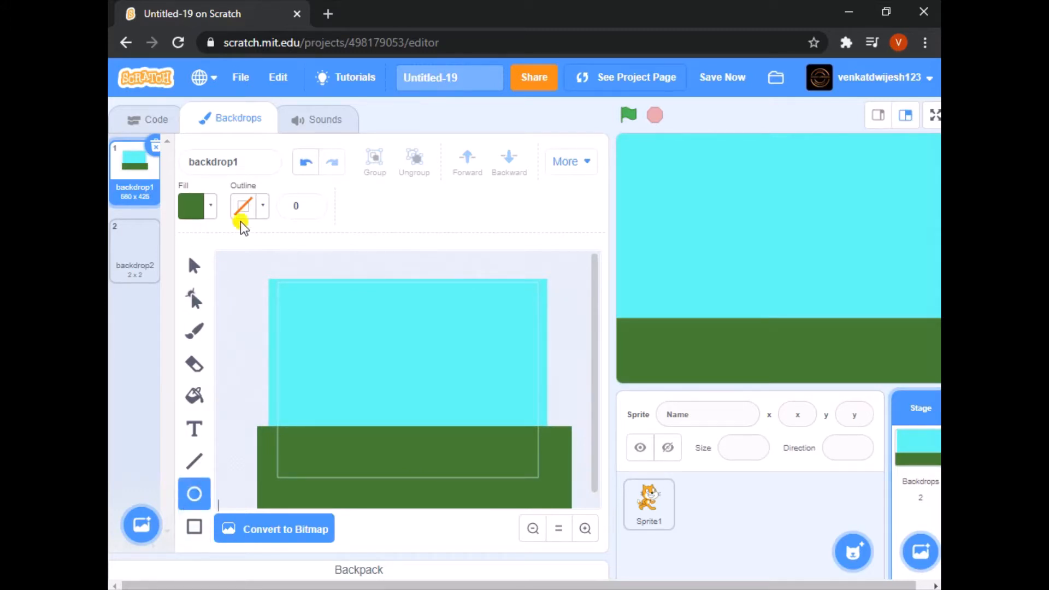
{"action": "left_click", "coordinate": [211, 213]}
{"action": "left_click_drag", "start_coordinate": [218, 342], "coordinate": [164, 347]}
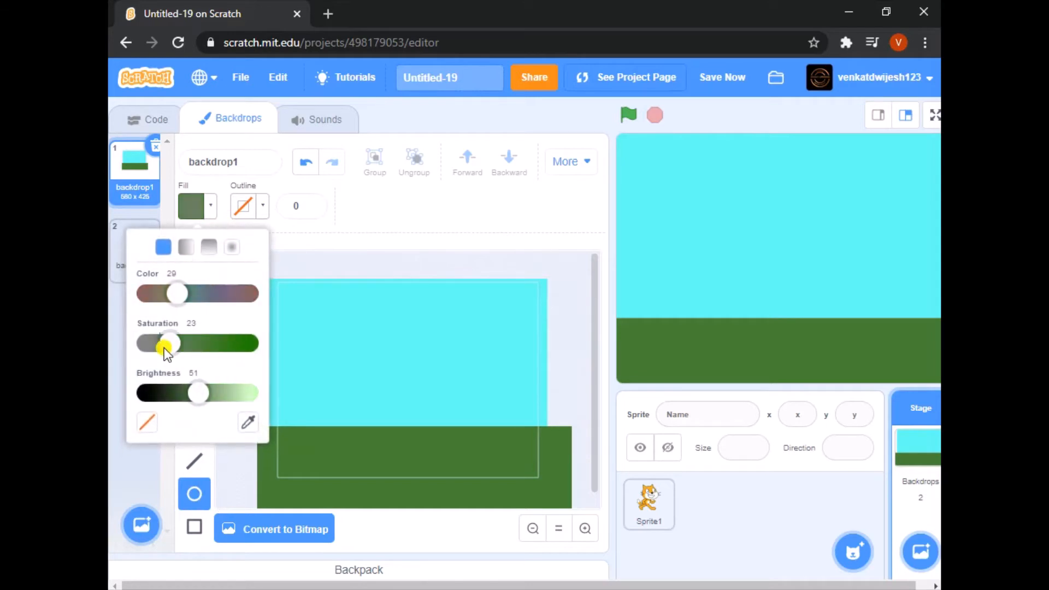
{"action": "left_click_drag", "start_coordinate": [195, 398], "coordinate": [202, 377]}
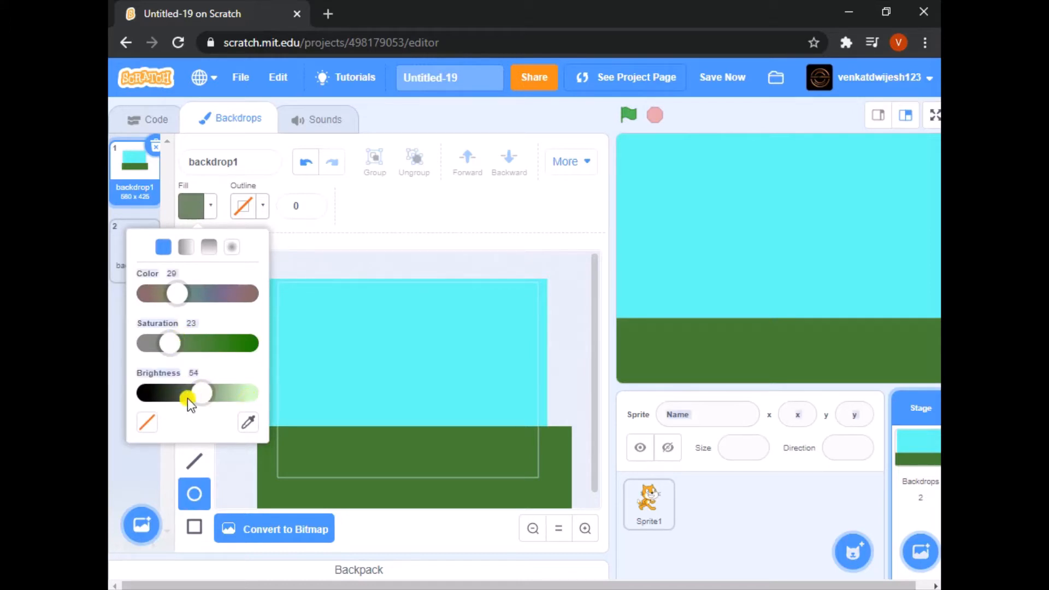
{"action": "left_click_drag", "start_coordinate": [170, 335], "coordinate": [149, 341]}
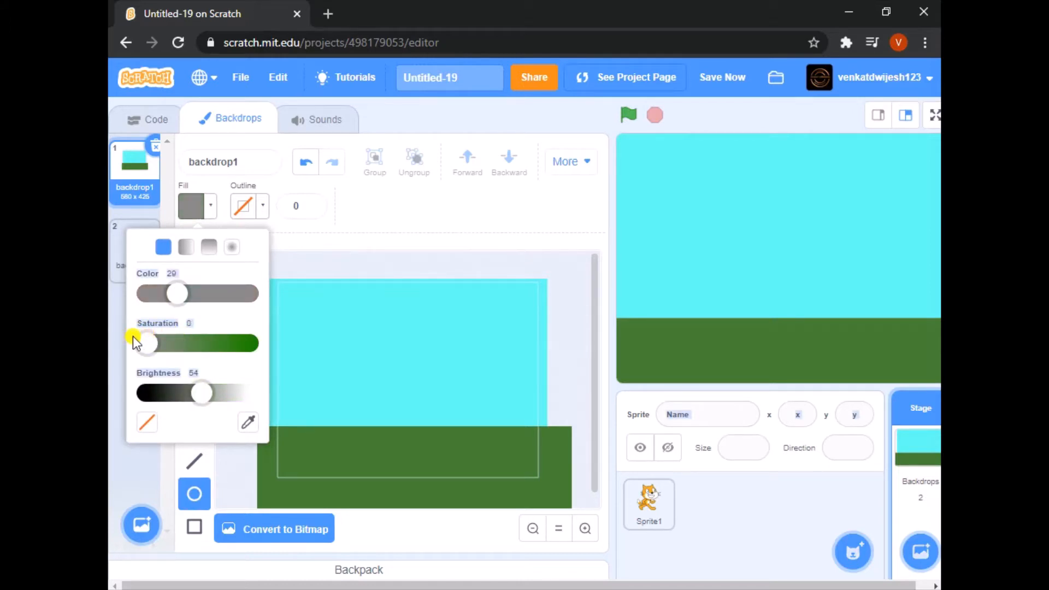
{"action": "mouse_move", "coordinate": [198, 394]}
{"action": "left_mouse_down"}
{"action": "mouse_move", "coordinate": [250, 394]}
{"action": "mouse_move", "coordinate": [204, 400]}
{"action": "mouse_move", "coordinate": [214, 398]}
{"action": "left_mouse_up"}
{"action": "left_click", "coordinate": [307, 255]}
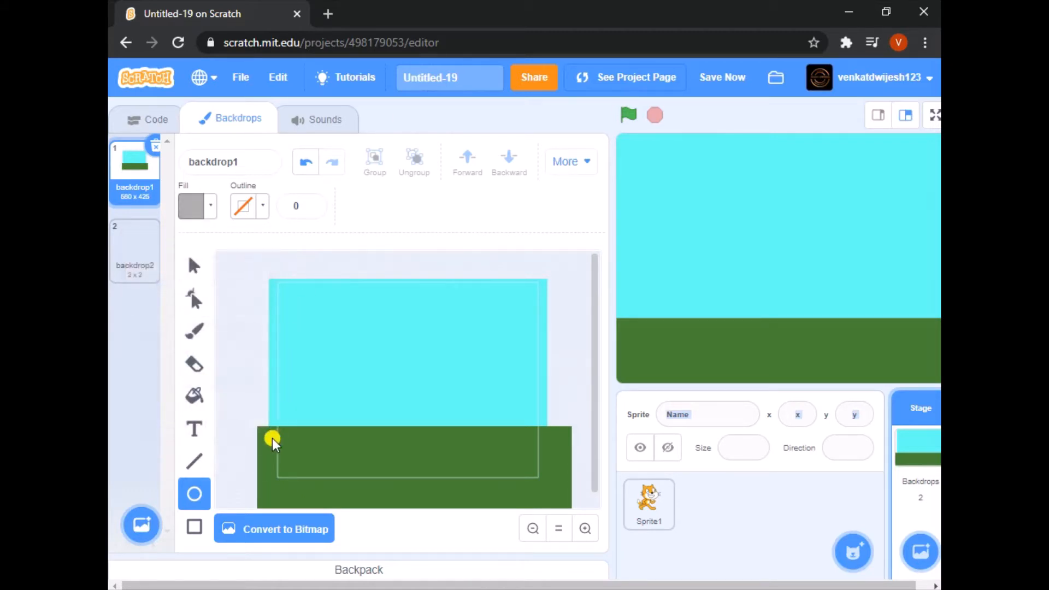
{"action": "left_click_drag", "start_coordinate": [278, 431], "coordinate": [305, 437]}
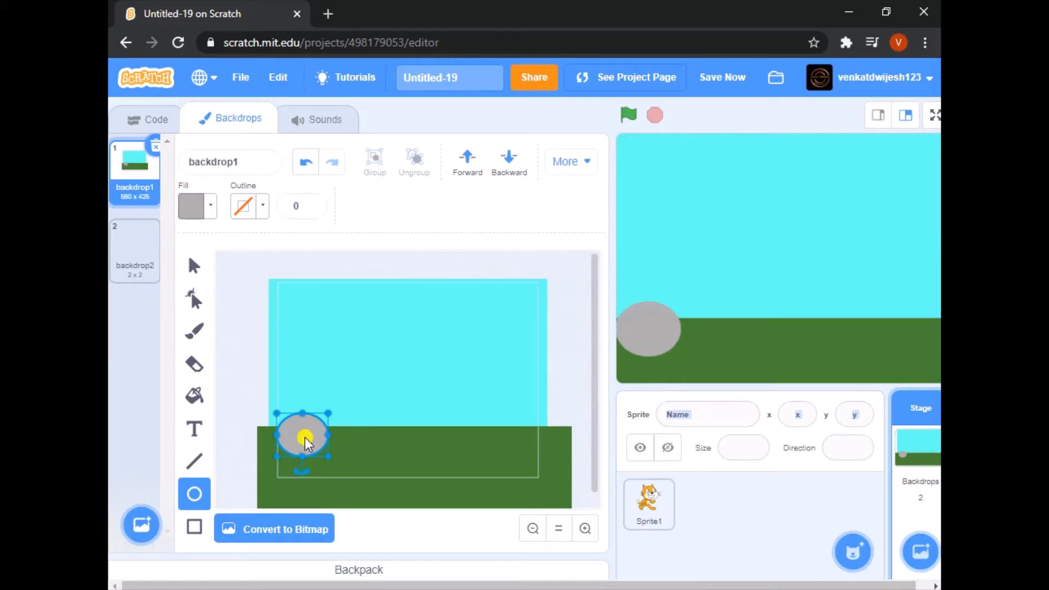
{"action": "left_click", "coordinate": [246, 457]}
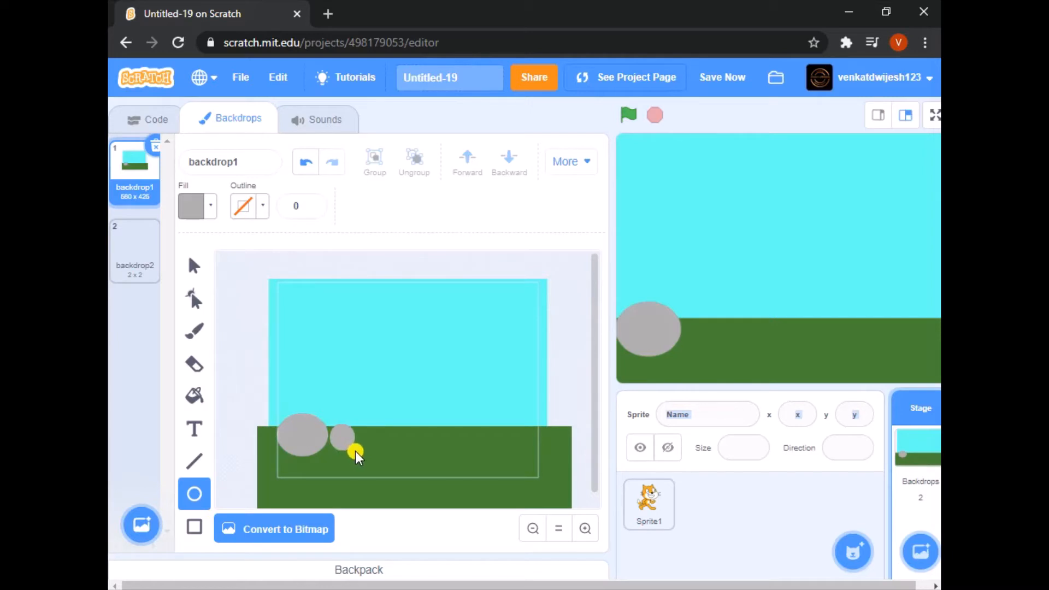
{"action": "left_click_drag", "start_coordinate": [355, 451], "coordinate": [339, 440]}
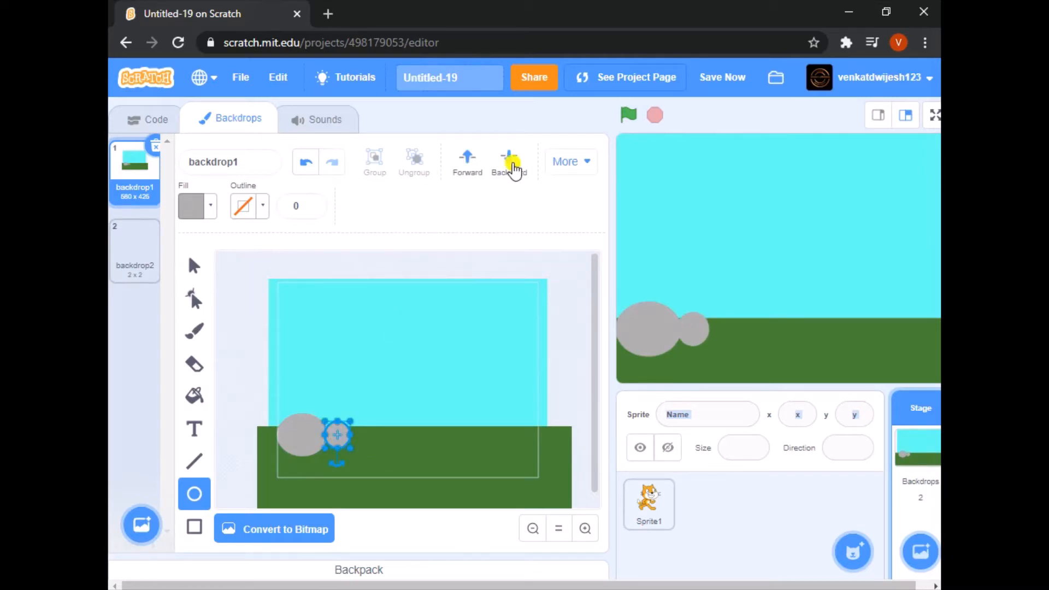
{"action": "left_click", "coordinate": [240, 337]}
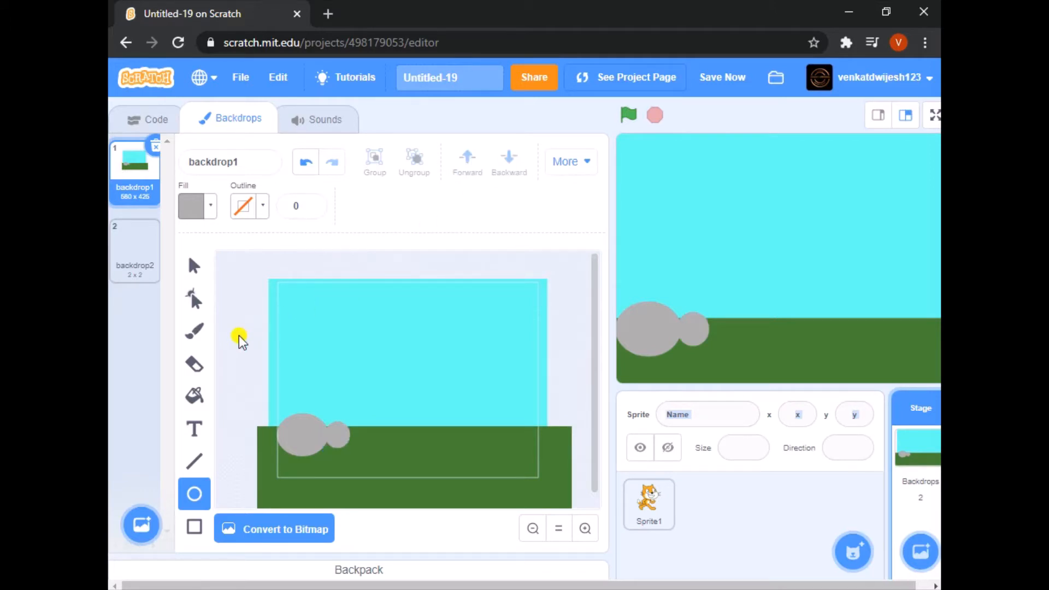
Step: Draw a wide turquoise ellipse as a pond on the right side of the ground, with saturation 100 and brightness 100
{"action": "left_click", "coordinate": [211, 213]}
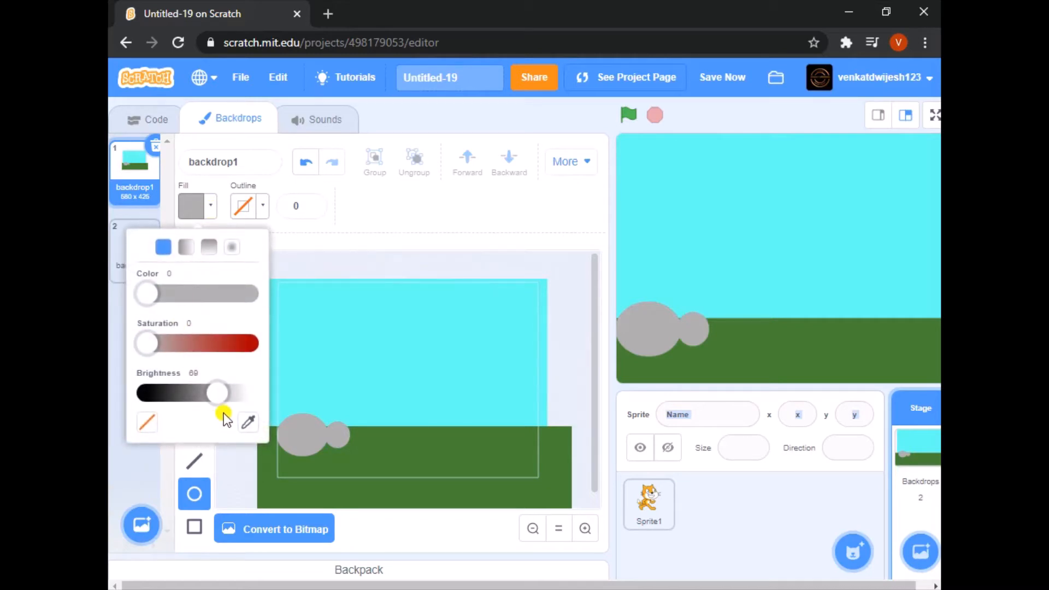
{"action": "left_click_drag", "start_coordinate": [217, 391], "coordinate": [250, 391]}
{"action": "left_click_drag", "start_coordinate": [146, 333], "coordinate": [281, 328]}
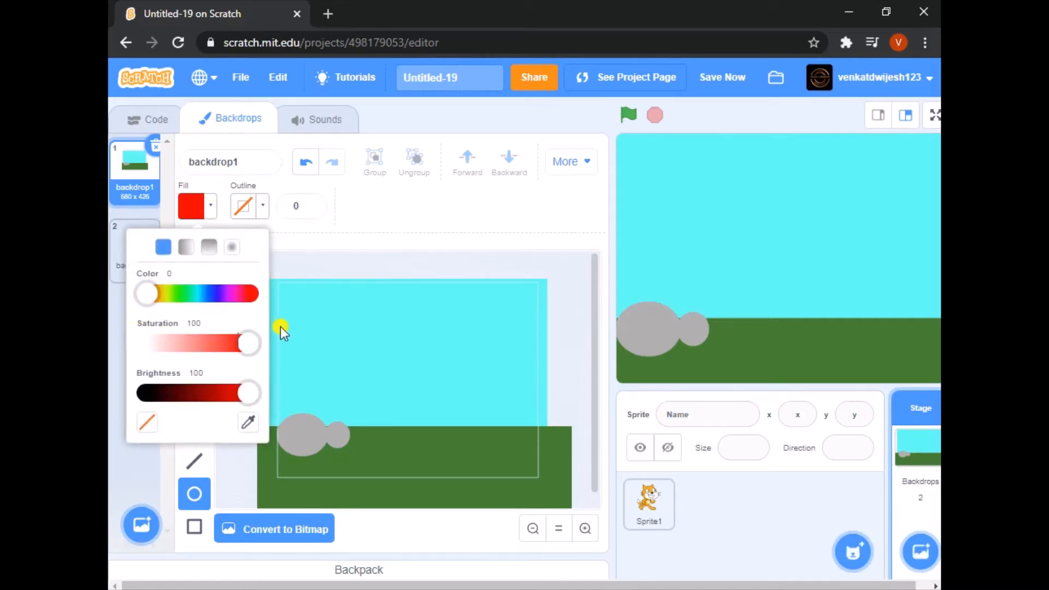
{"action": "left_click_drag", "start_coordinate": [159, 293], "coordinate": [203, 301]}
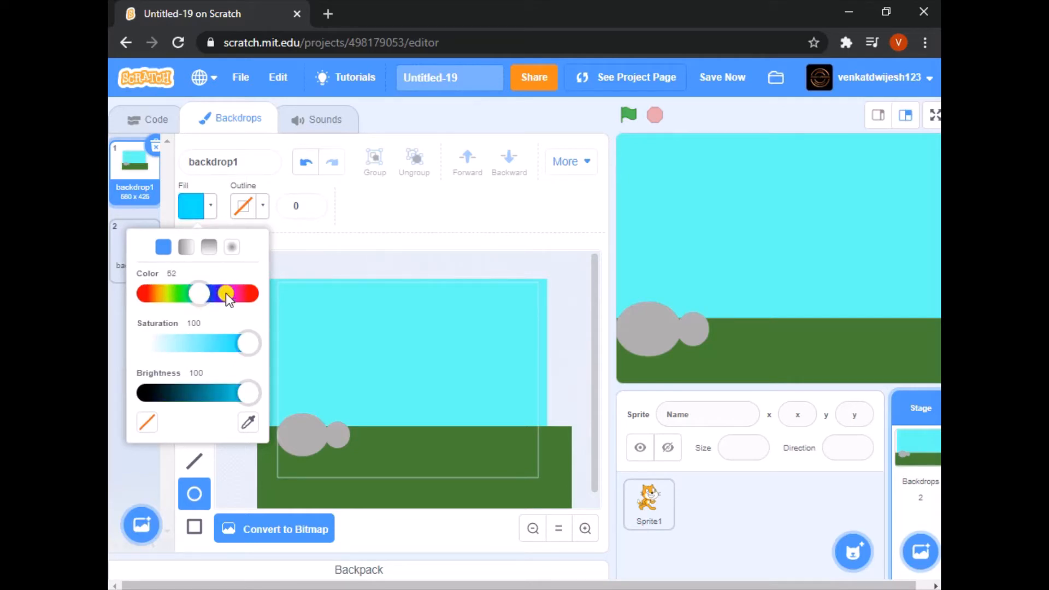
{"action": "left_click", "coordinate": [187, 294]}
{"action": "left_click_drag", "start_coordinate": [190, 295], "coordinate": [203, 295]}
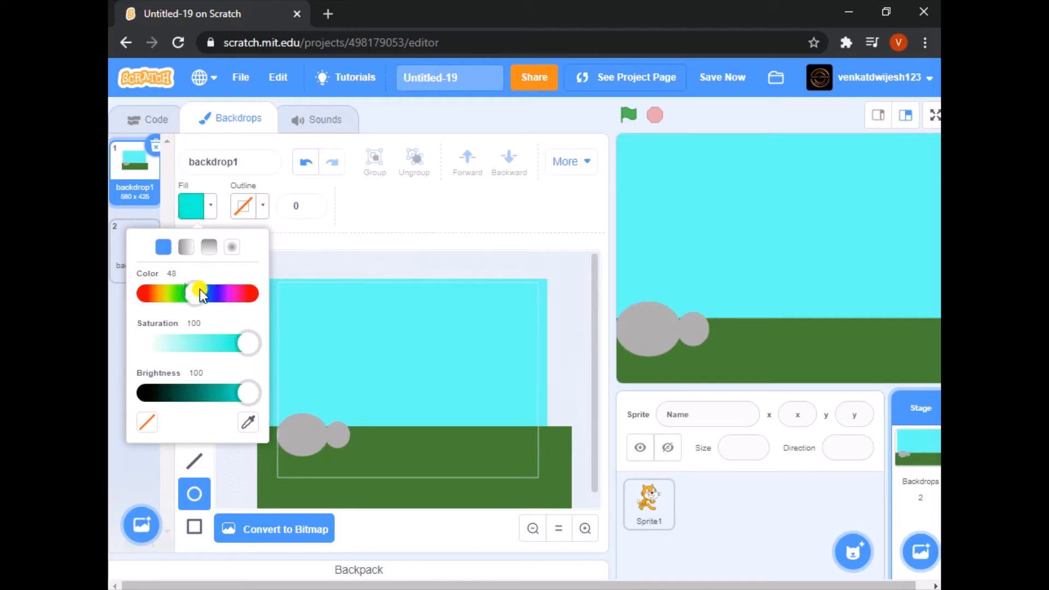
{"action": "left_click", "coordinate": [282, 226]}
{"action": "left_click_drag", "start_coordinate": [443, 436], "coordinate": [486, 454]}
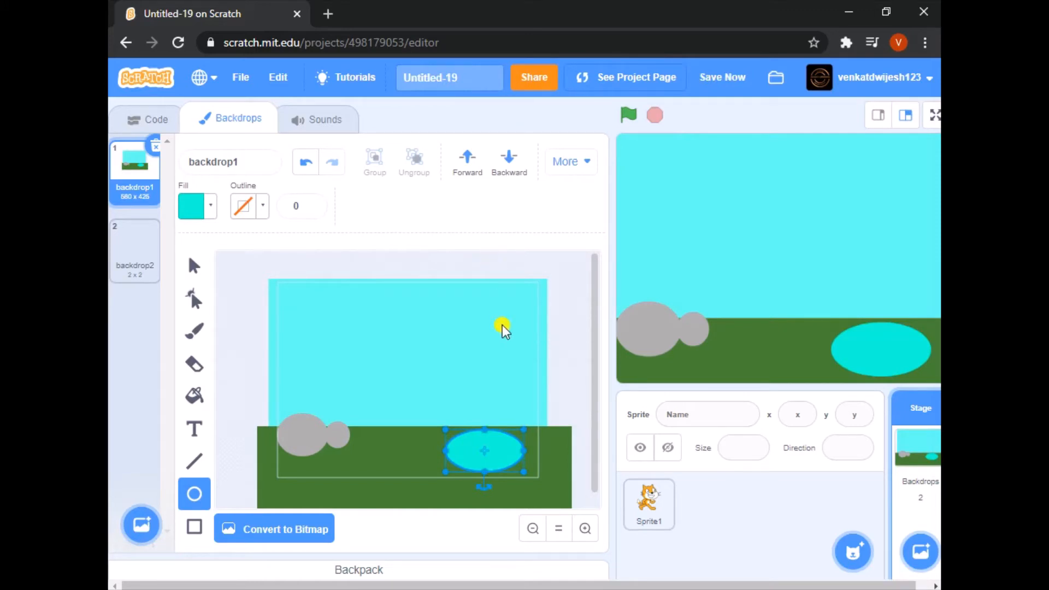
Step: Recolor the pond ellipse to a deeper blue and deselect it
{"action": "left_click", "coordinate": [207, 208]}
{"action": "left_click_drag", "start_coordinate": [195, 294], "coordinate": [165, 296]}
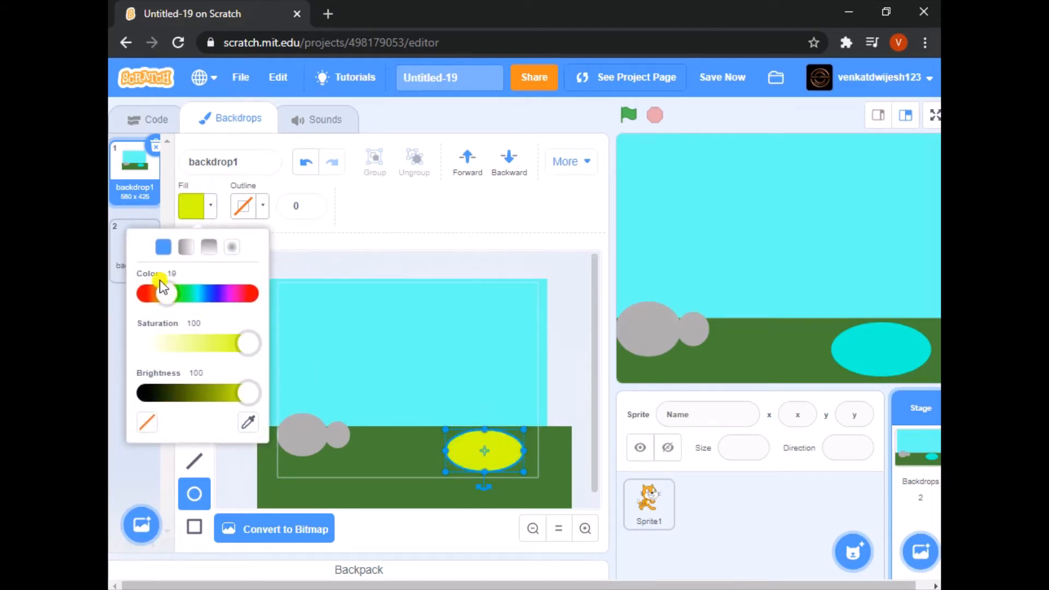
{"action": "left_click_drag", "start_coordinate": [183, 299], "coordinate": [205, 298]}
{"action": "left_click", "coordinate": [340, 257]}
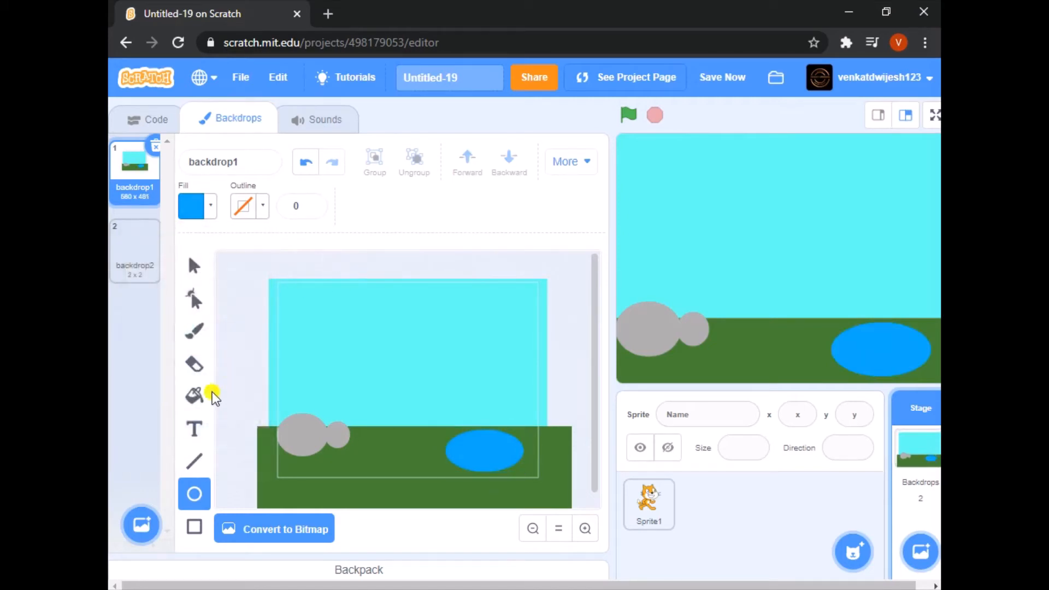
Step: Draw a yellow ellipse as a sun in the sky above the pond, with color 18, saturation 100 and brightness 100
{"action": "left_click", "coordinate": [217, 219]}
{"action": "left_click_drag", "start_coordinate": [206, 295], "coordinate": [160, 298]}
{"action": "left_click", "coordinate": [302, 251]}
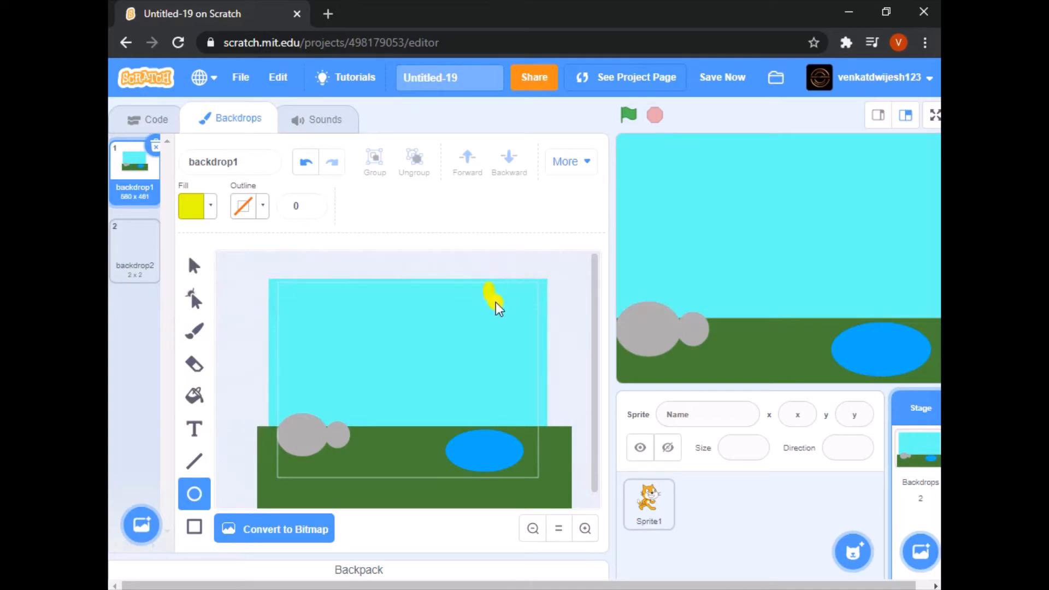
{"action": "left_click_drag", "start_coordinate": [533, 359], "coordinate": [487, 319]}
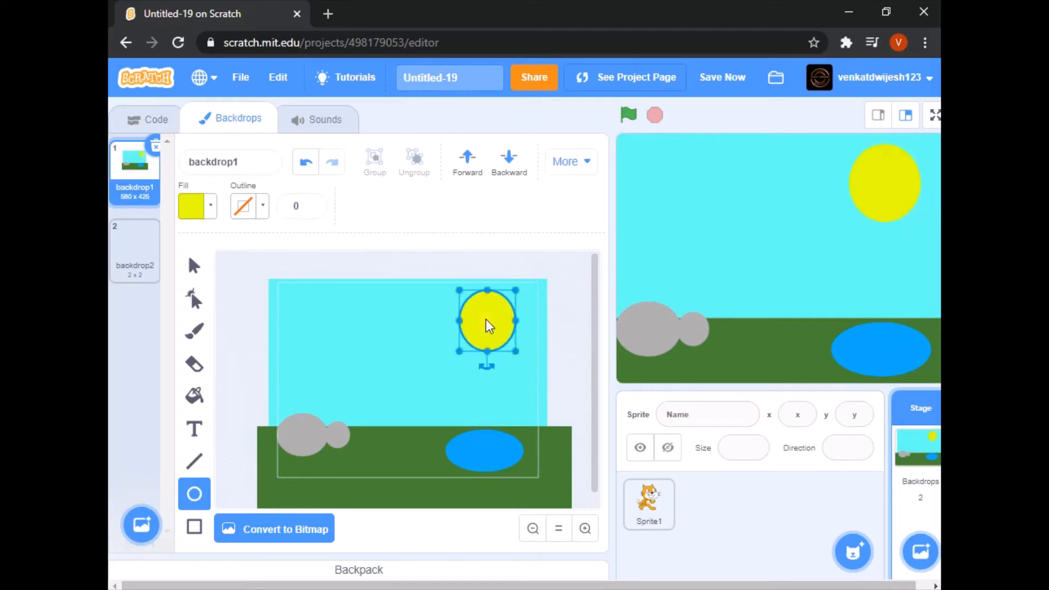
{"action": "left_click", "coordinate": [500, 257]}
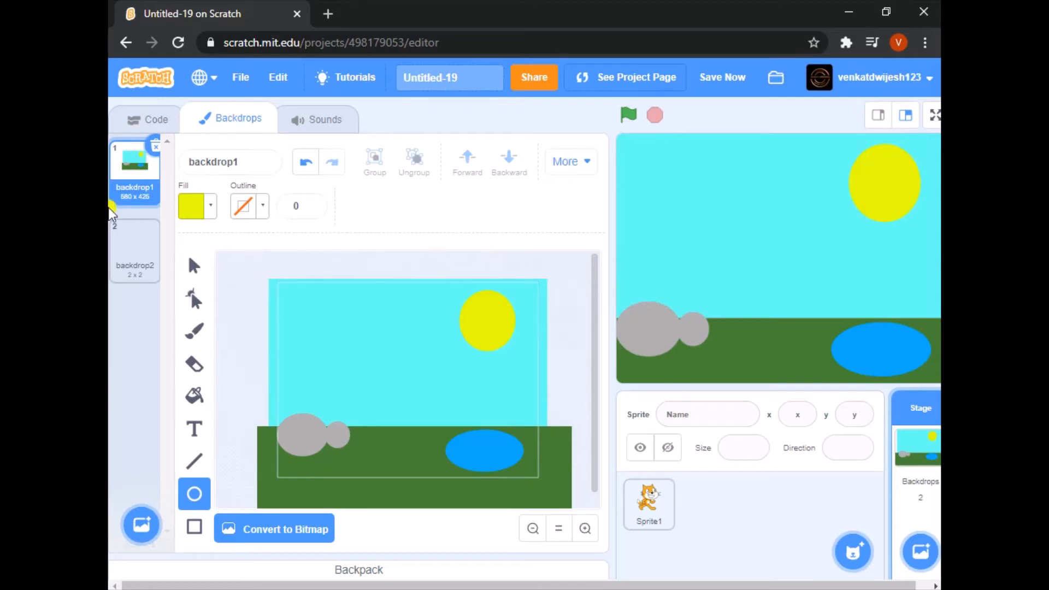
Step: In backdrop2, draw a red rectangle covering roughly the upper three quarters of the canvas, with color 100, saturation 72 and brightness 77
{"action": "left_click", "coordinate": [134, 268]}
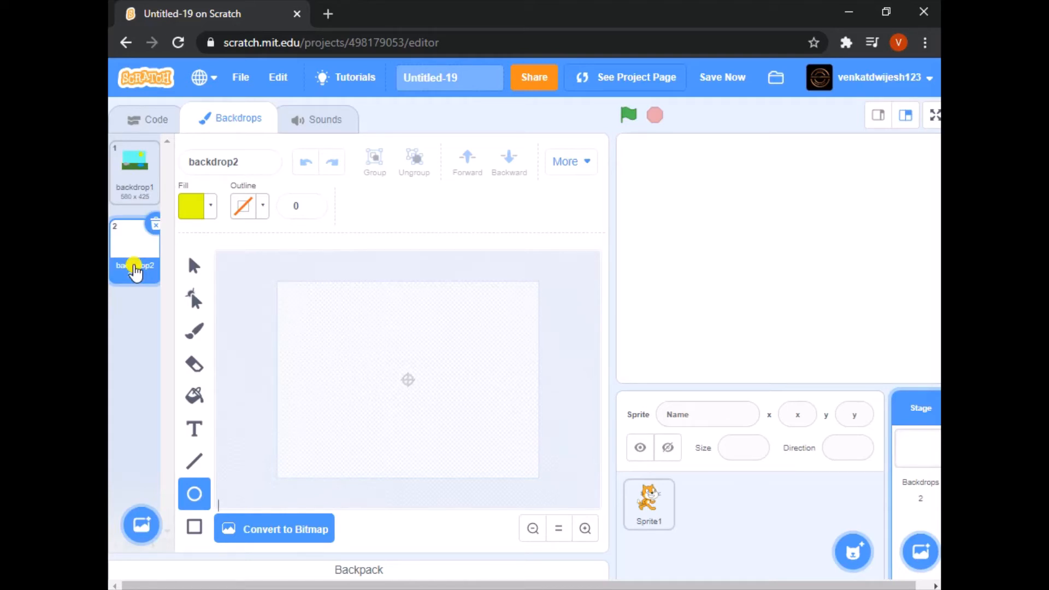
{"action": "left_click", "coordinate": [194, 526]}
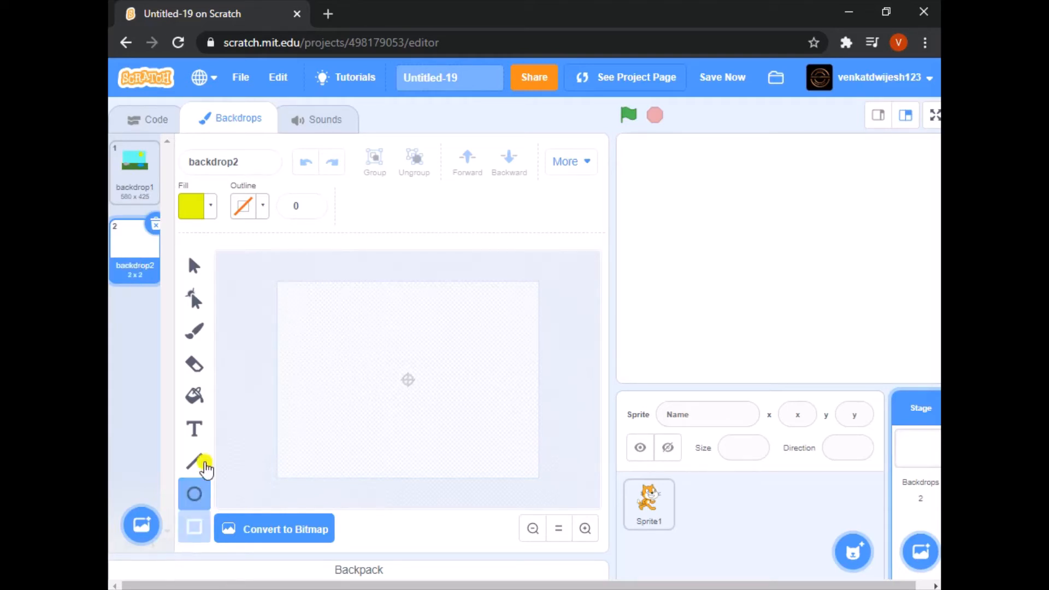
{"action": "left_click", "coordinate": [206, 207]}
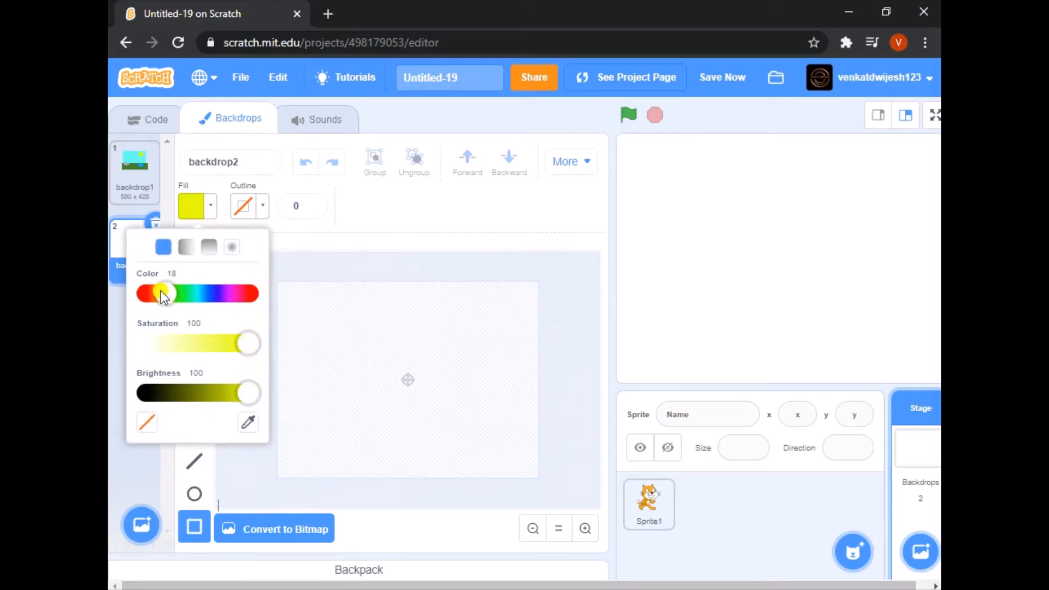
{"action": "mouse_move", "coordinate": [248, 392]}
{"action": "left_mouse_down"}
{"action": "mouse_move", "coordinate": [115, 397]}
{"action": "mouse_move", "coordinate": [235, 393]}
{"action": "left_mouse_up"}
{"action": "left_click_drag", "start_coordinate": [159, 289], "coordinate": [265, 279]}
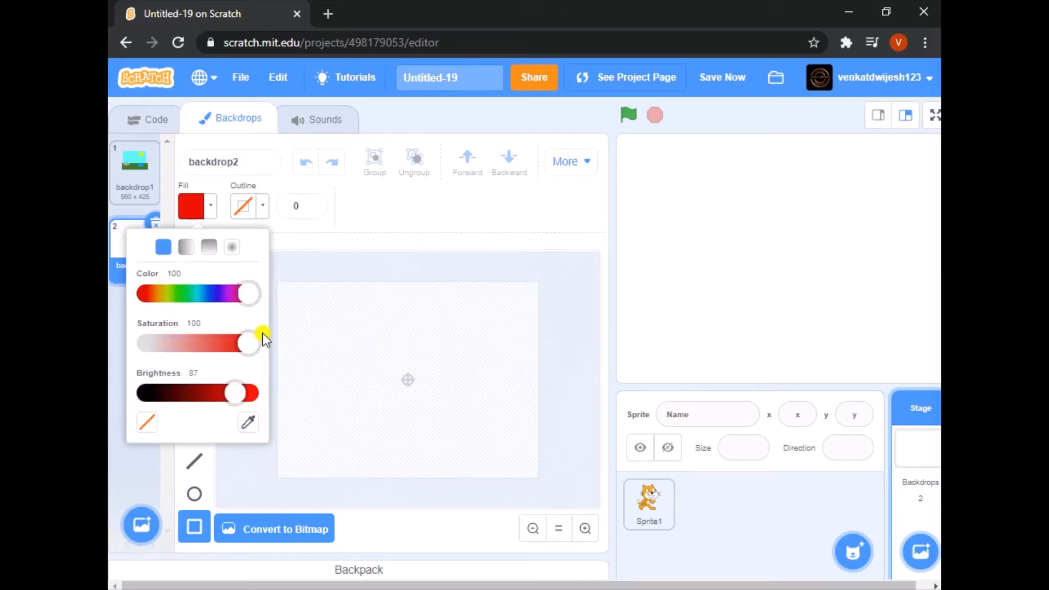
{"action": "left_click_drag", "start_coordinate": [248, 342], "coordinate": [220, 344]}
{"action": "left_click_drag", "start_coordinate": [235, 393], "coordinate": [199, 399]}
{"action": "left_click", "coordinate": [199, 398]}
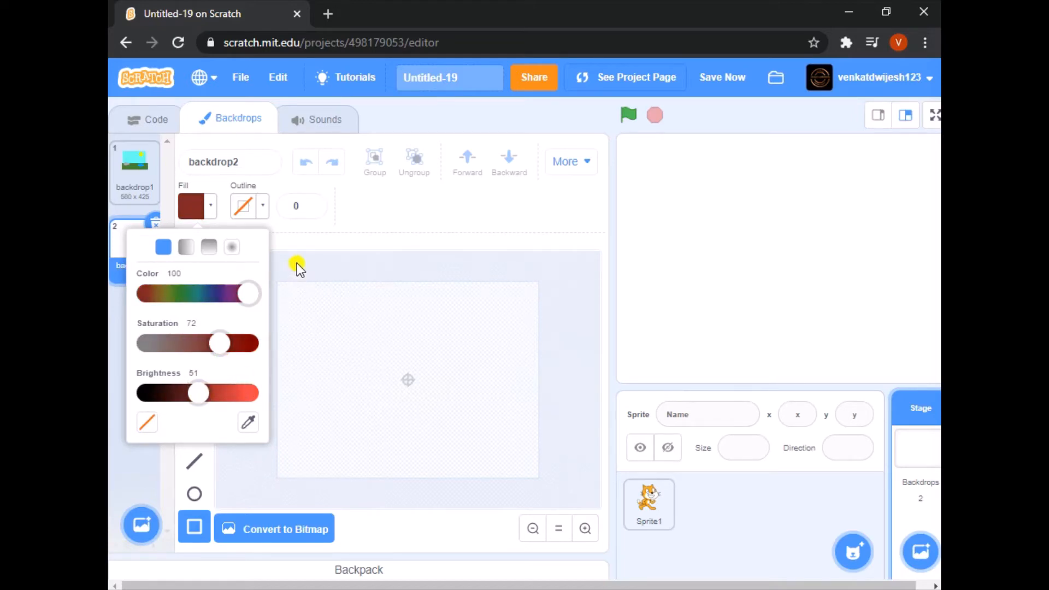
{"action": "left_click_drag", "start_coordinate": [191, 391], "coordinate": [224, 393]}
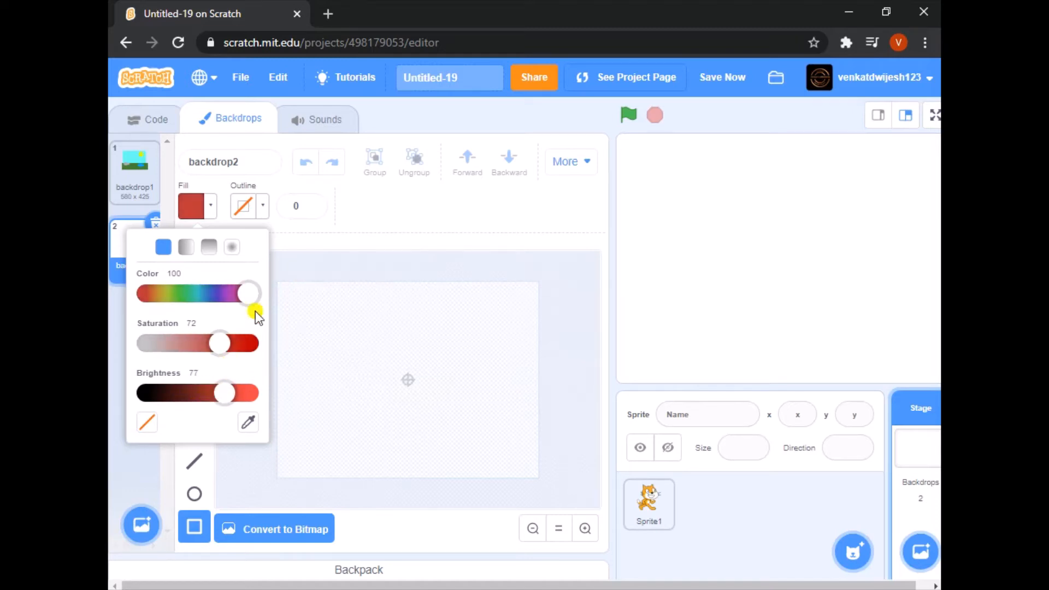
{"action": "left_click", "coordinate": [294, 261]}
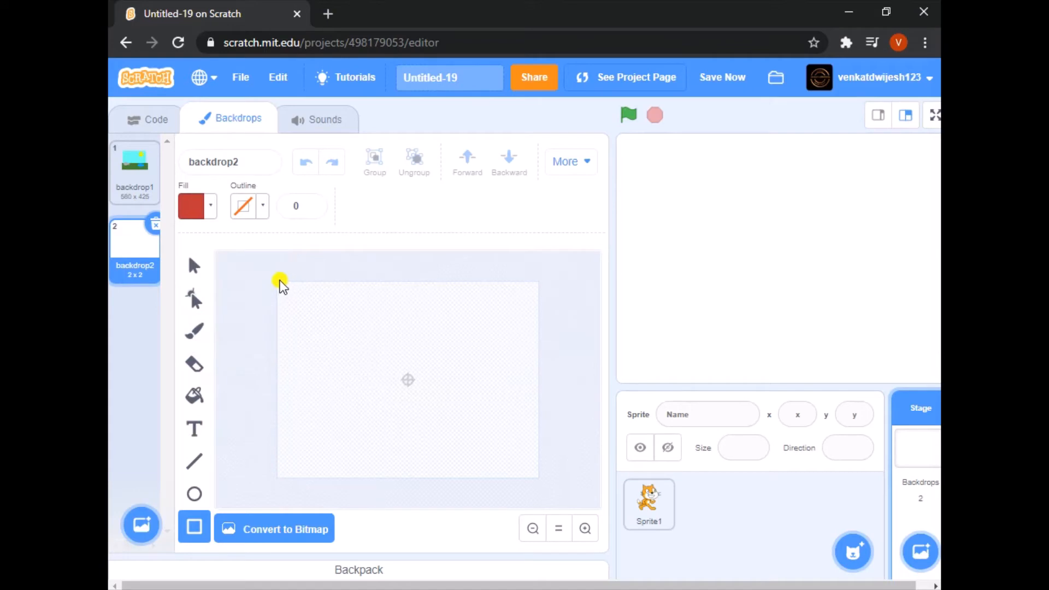
{"action": "left_click_drag", "start_coordinate": [277, 280], "coordinate": [539, 425]}
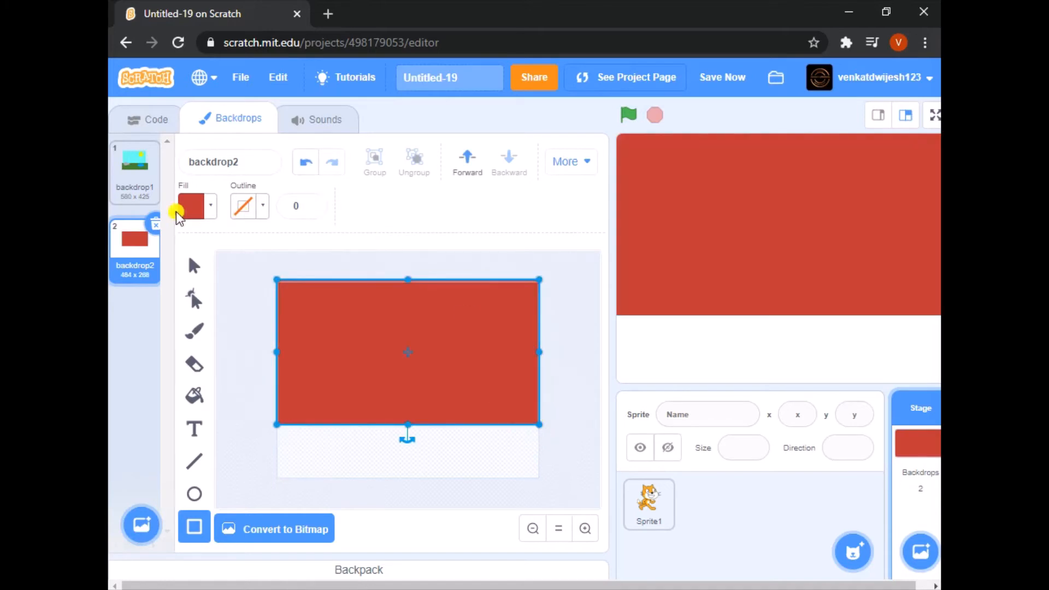
Step: Darken the red wall rectangle to brightness 62 and deselect it
{"action": "left_click", "coordinate": [209, 206]}
{"action": "left_click_drag", "start_coordinate": [224, 393], "coordinate": [207, 408]}
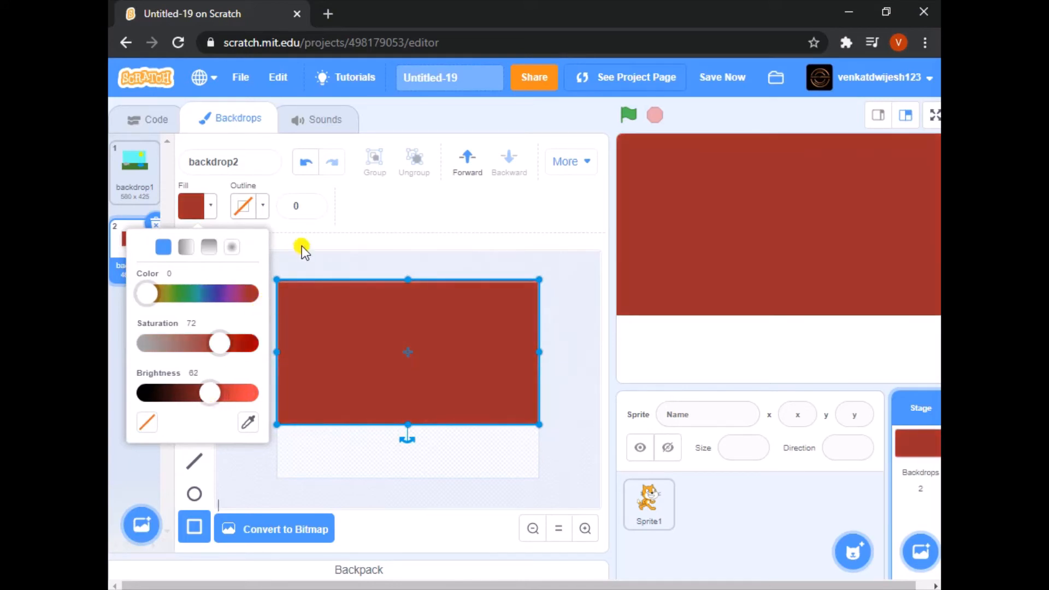
{"action": "left_click", "coordinate": [302, 246]}
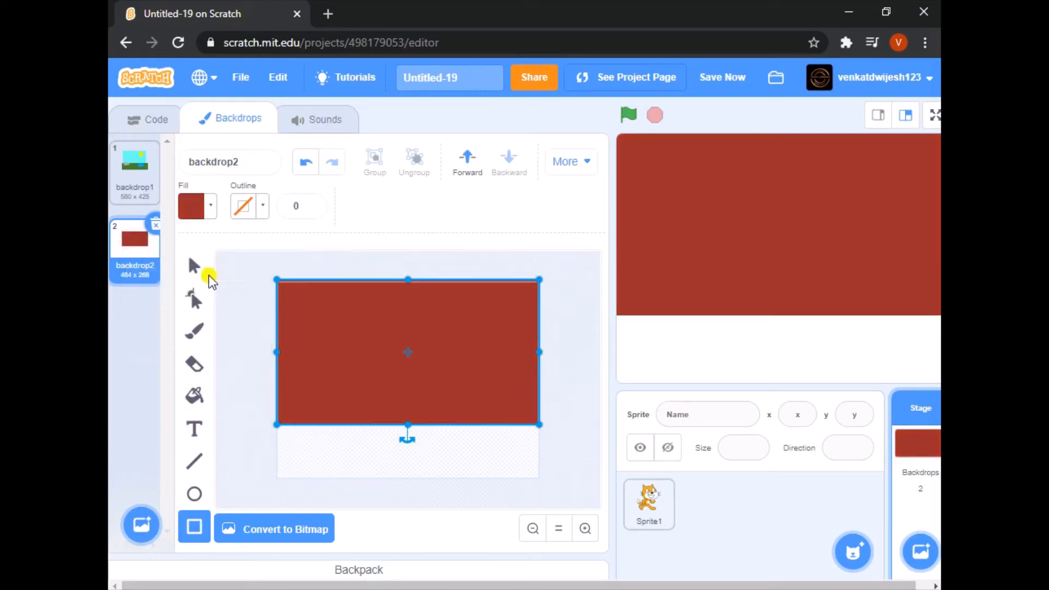
{"action": "left_click", "coordinate": [247, 500]}
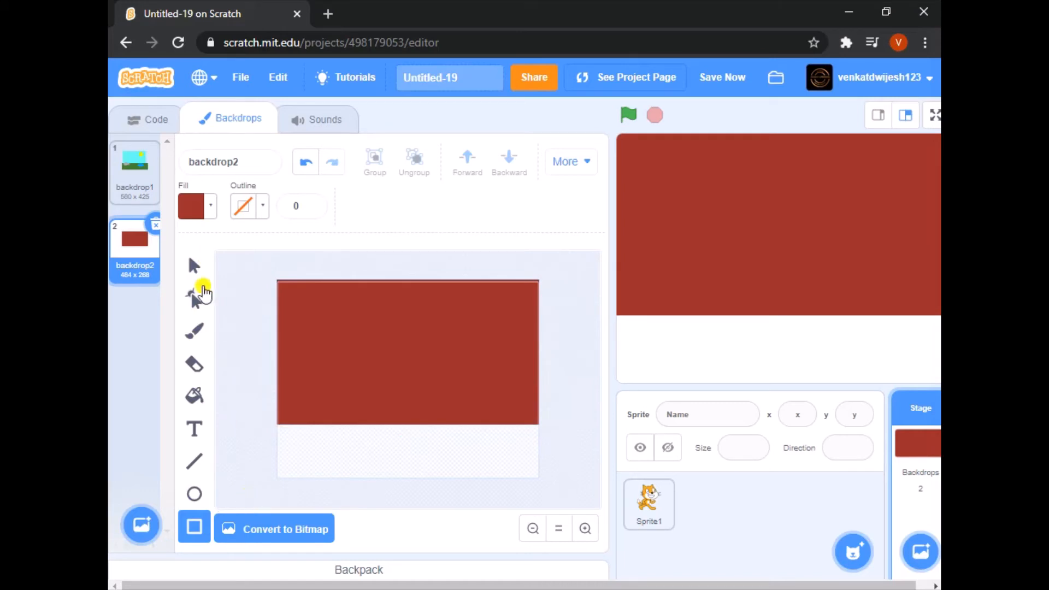
Step: Draw a grey floor rectangle over the rest of the canvas, move it up against the red wall and widen it past the canvas's right edge
{"action": "left_click", "coordinate": [210, 206]}
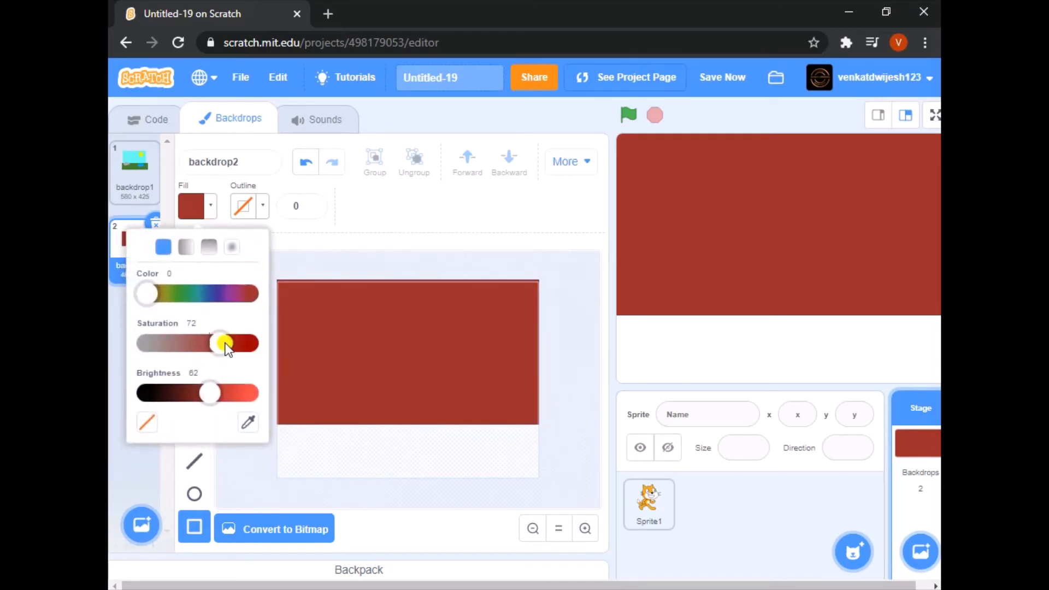
{"action": "left_click_drag", "start_coordinate": [220, 343], "coordinate": [161, 343]}
{"action": "left_click", "coordinate": [296, 241]}
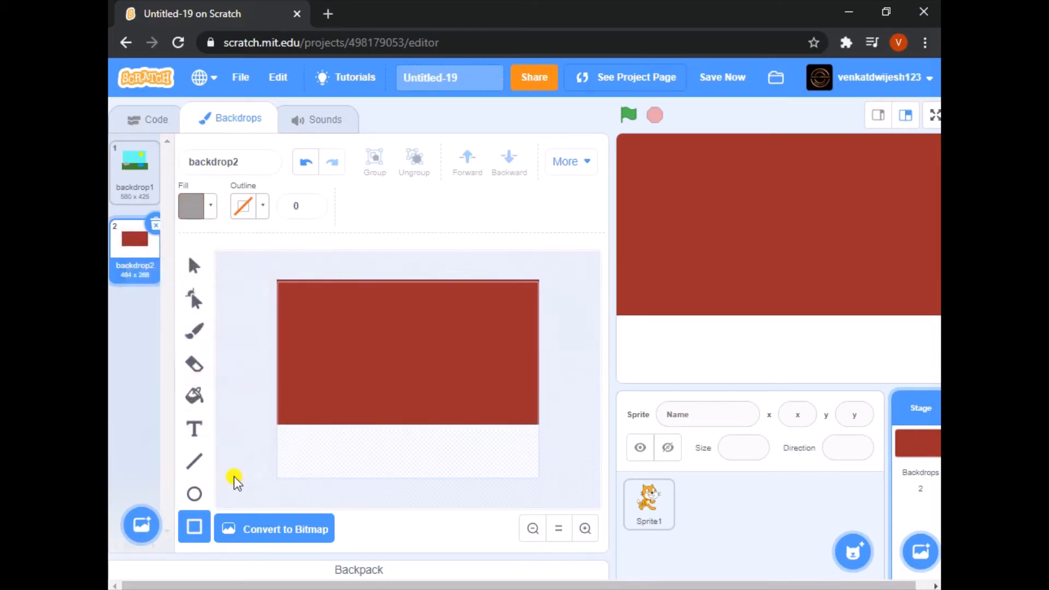
{"action": "mouse_move", "coordinate": [276, 427]}
{"action": "left_mouse_down"}
{"action": "mouse_move", "coordinate": [392, 480]}
{"action": "mouse_move", "coordinate": [536, 492]}
{"action": "left_mouse_up"}
{"action": "left_click_drag", "start_coordinate": [406, 467], "coordinate": [405, 459]}
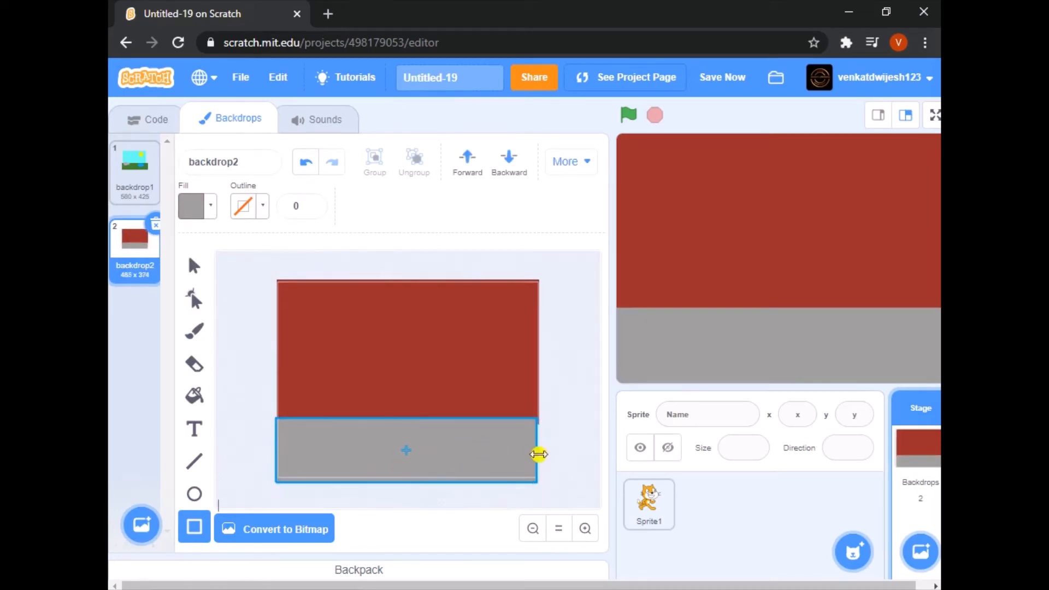
{"action": "left_click_drag", "start_coordinate": [538, 454], "coordinate": [545, 453]}
{"action": "left_click", "coordinate": [383, 293]}
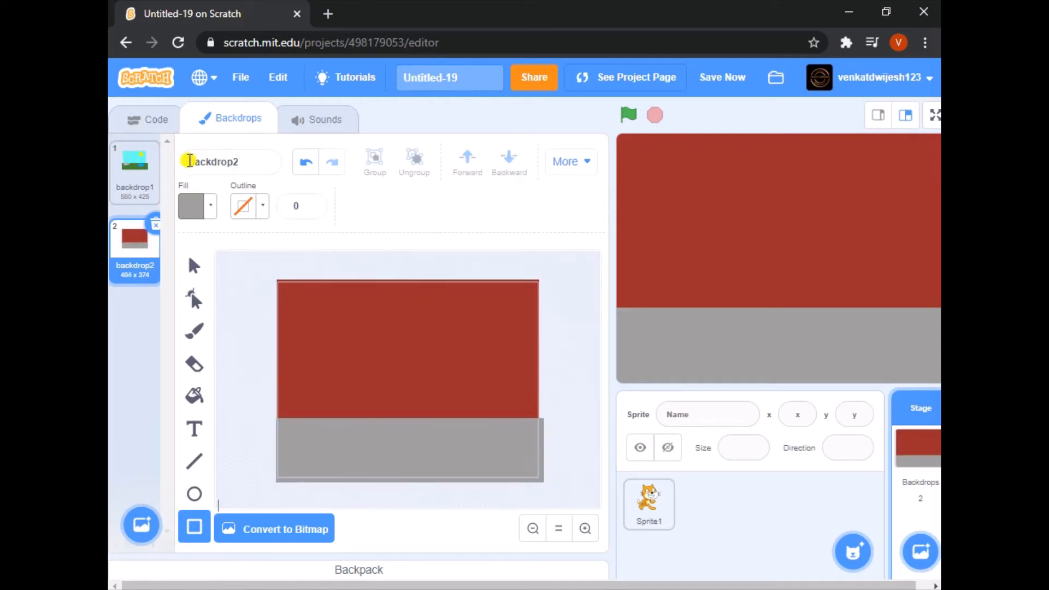
{"action": "left_click", "coordinate": [247, 209]}
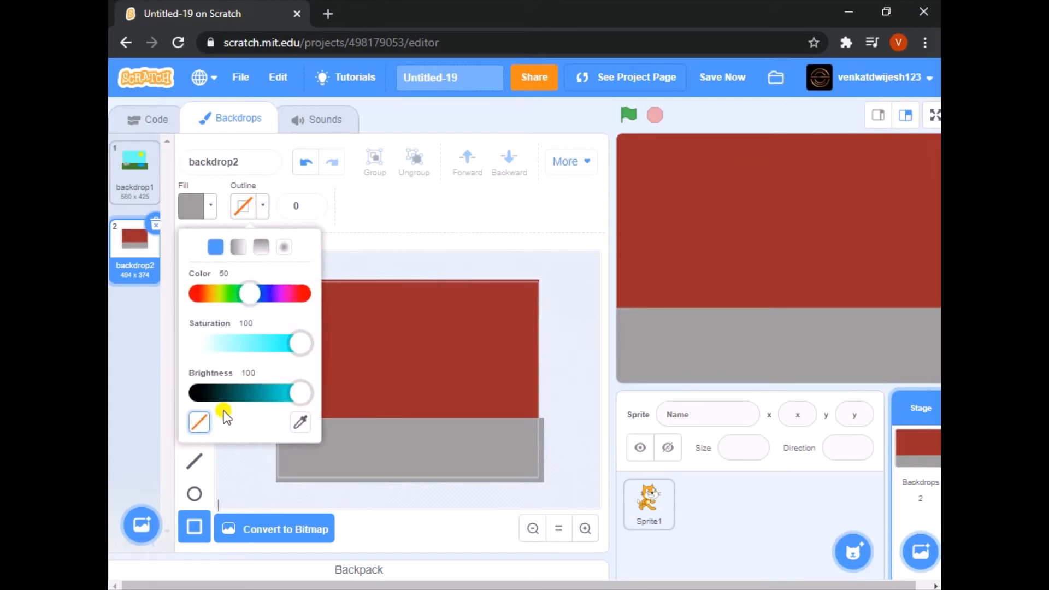
{"action": "left_click", "coordinate": [402, 342]}
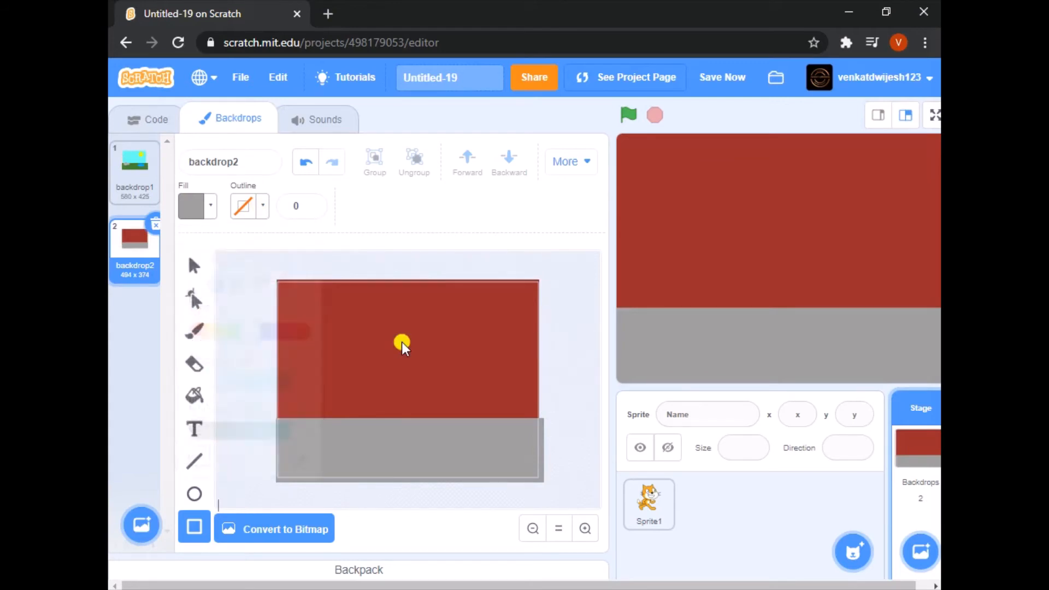
{"action": "left_click", "coordinate": [195, 265]}
{"action": "left_click", "coordinate": [358, 347]}
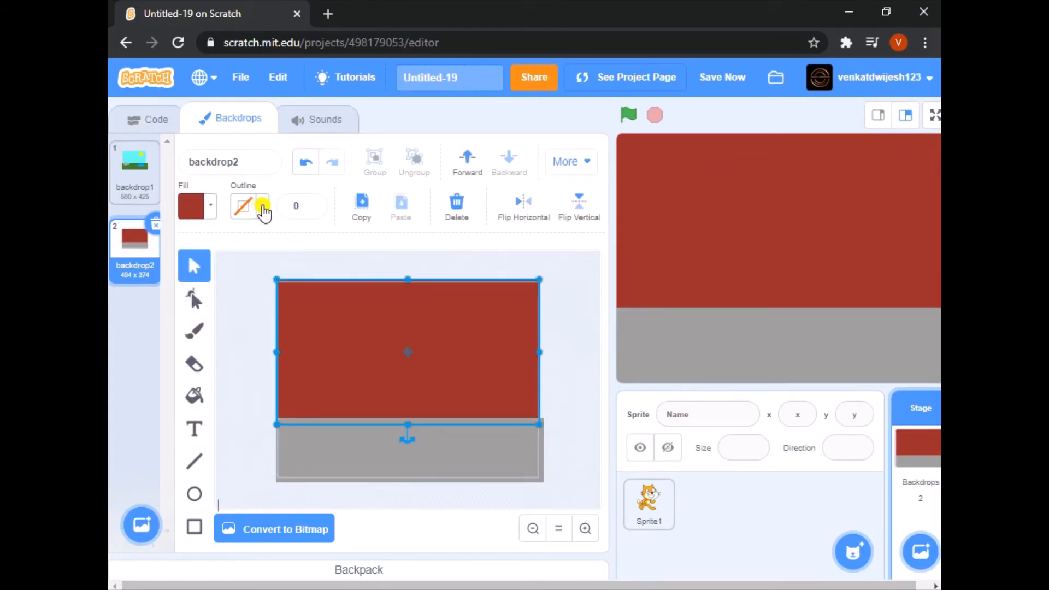
{"action": "left_click", "coordinate": [254, 218]}
{"action": "left_click_drag", "start_coordinate": [303, 400], "coordinate": [293, 400]}
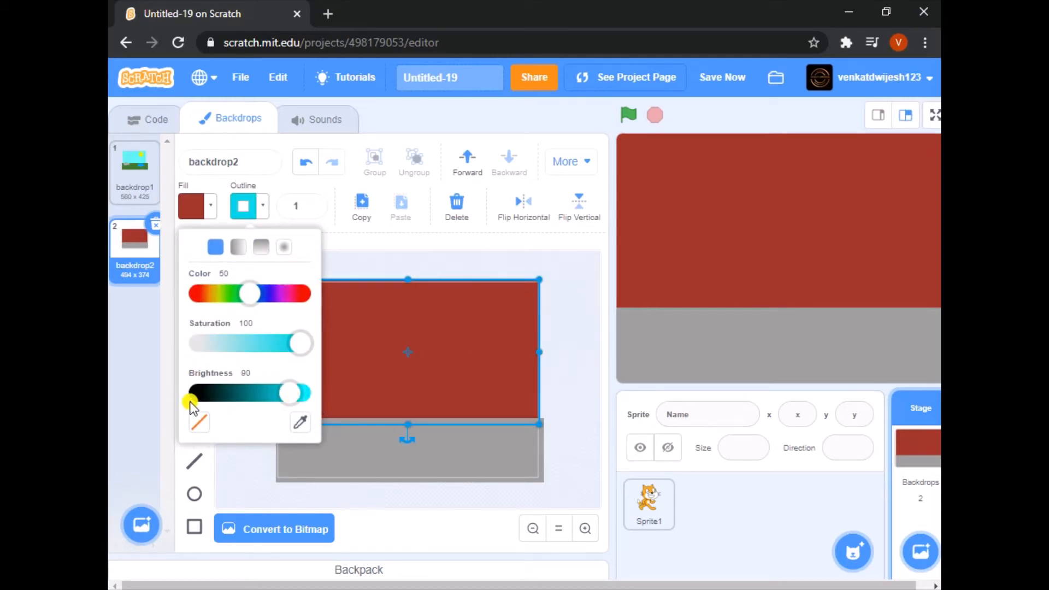
{"action": "left_click", "coordinate": [198, 421]}
{"action": "left_click", "coordinate": [595, 326]}
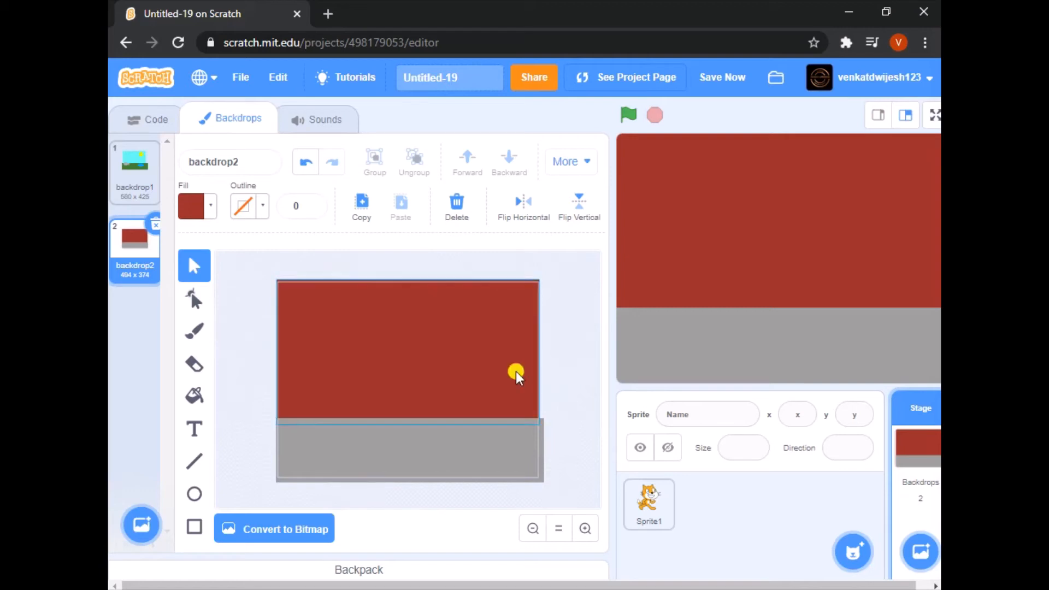
Step: Draw three small light red rectangles as scattered bricks on the wall, with color 0, saturation 57 and brightness 85
{"action": "left_click", "coordinate": [199, 209]}
{"action": "left_click_drag", "start_coordinate": [224, 344], "coordinate": [177, 359]}
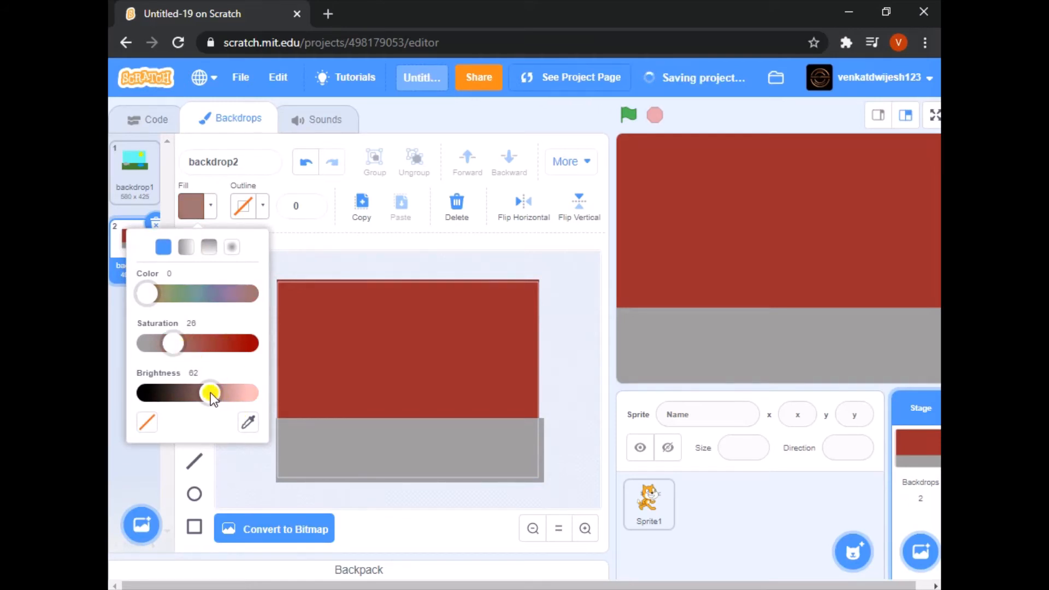
{"action": "left_click_drag", "start_coordinate": [174, 344], "coordinate": [252, 389]}
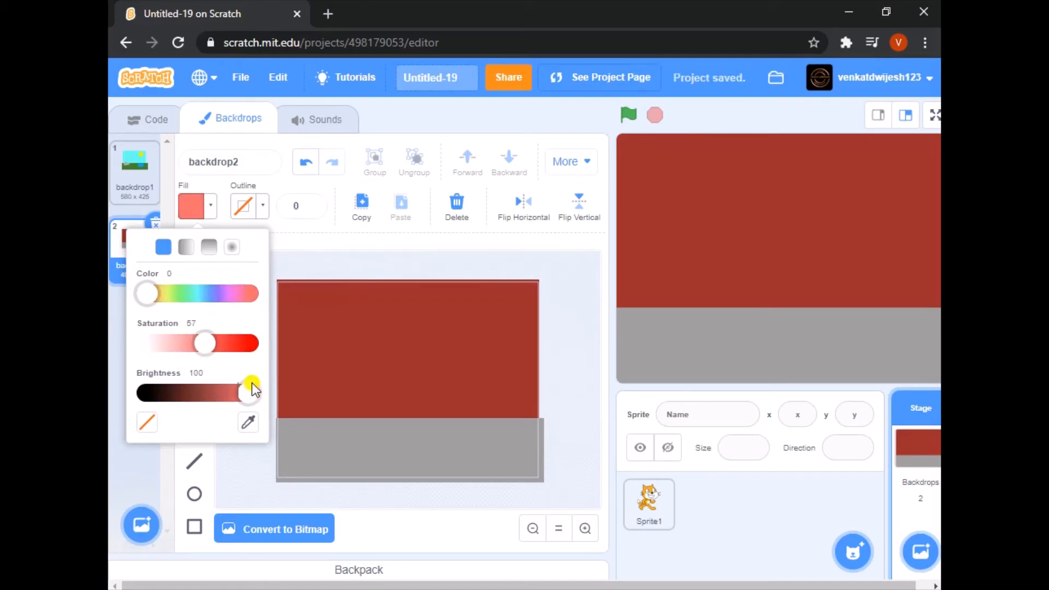
{"action": "left_click", "coordinate": [284, 263]}
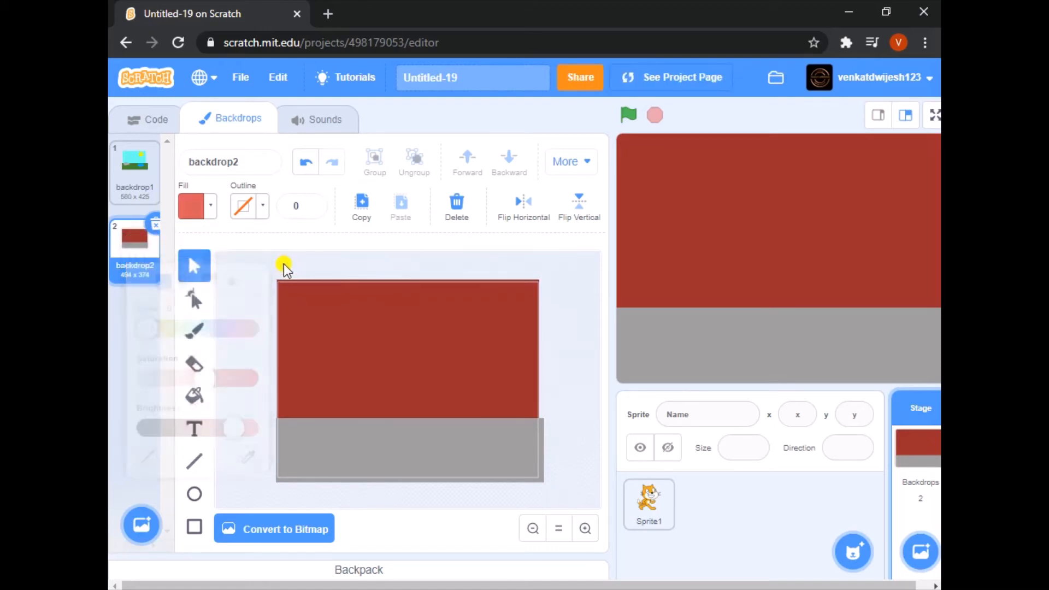
{"action": "left_click", "coordinate": [192, 526]}
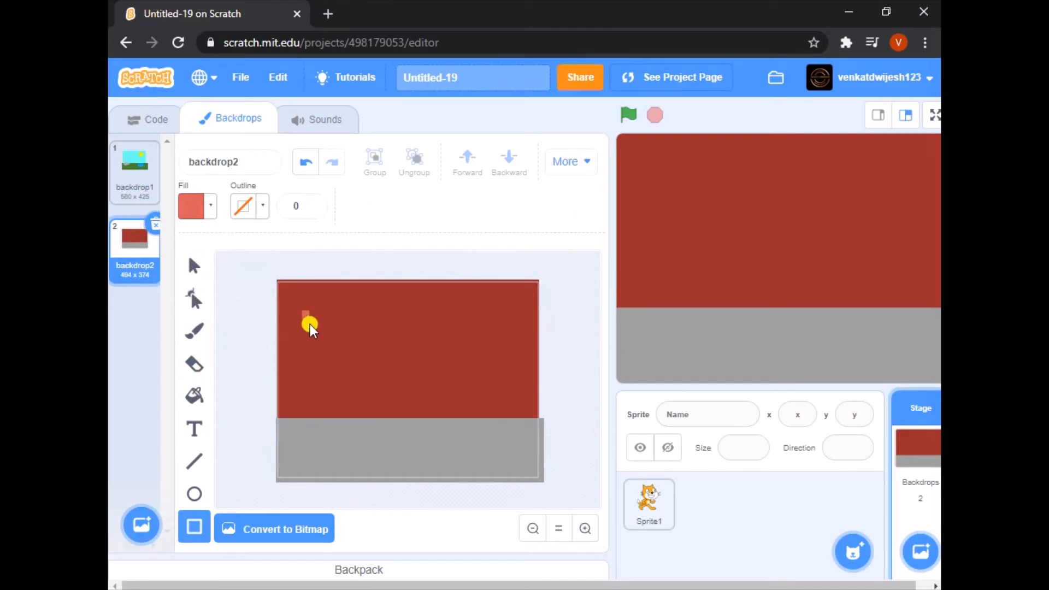
{"action": "left_click_drag", "start_coordinate": [332, 324], "coordinate": [332, 323]}
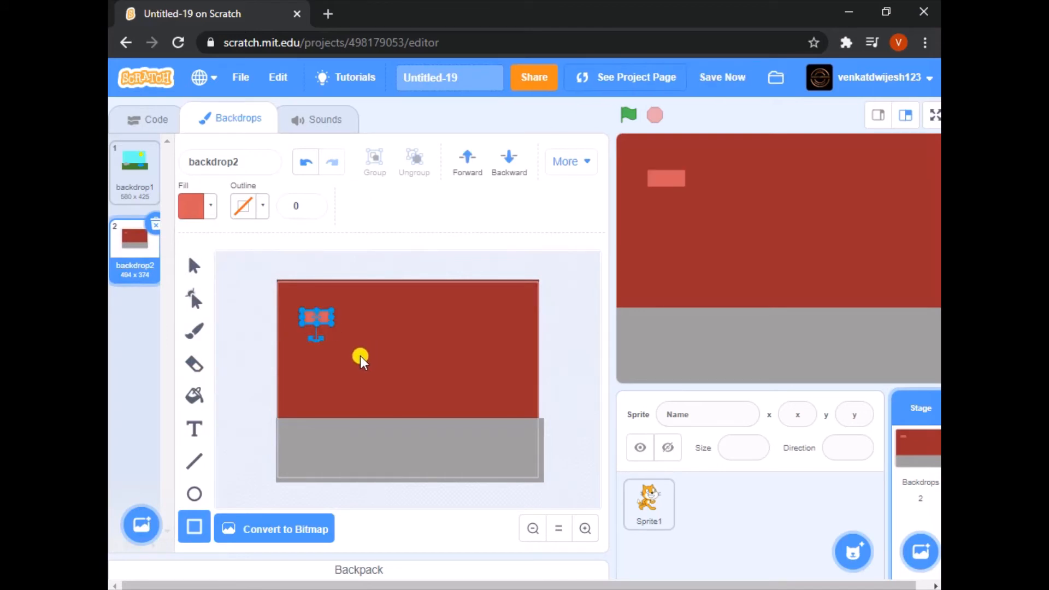
{"action": "left_click", "coordinate": [359, 356]}
{"action": "left_click_drag", "start_coordinate": [398, 360], "coordinate": [403, 369]}
{"action": "left_click", "coordinate": [475, 325]}
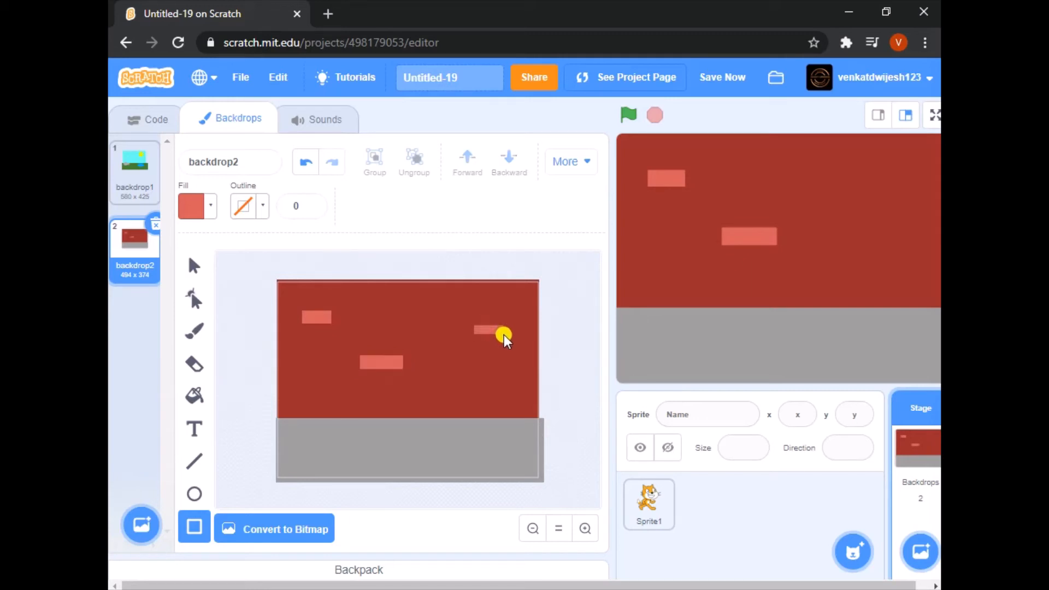
{"action": "left_click_drag", "start_coordinate": [504, 334], "coordinate": [504, 337]}
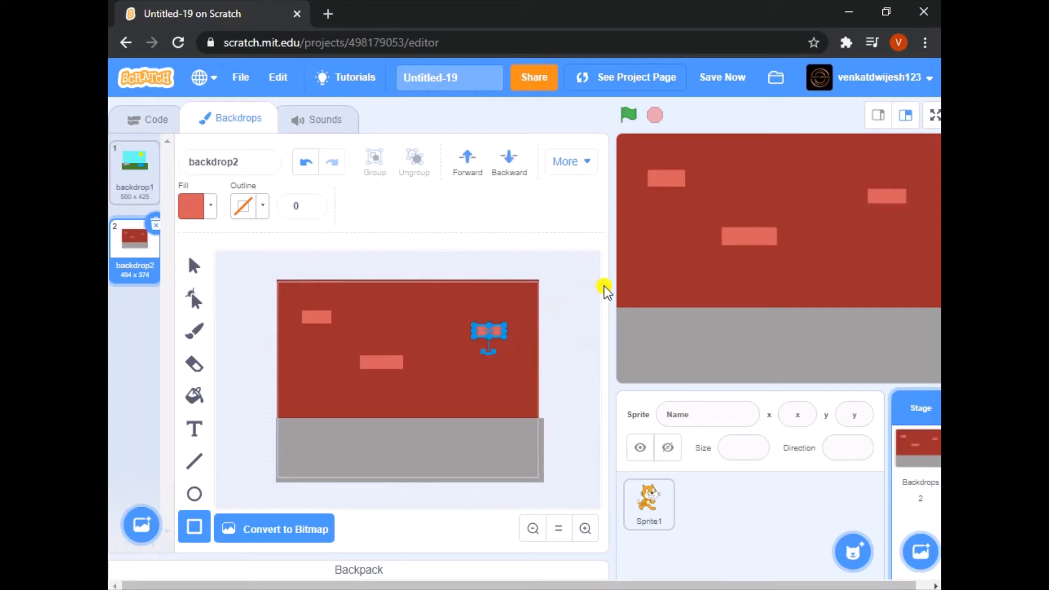
{"action": "left_click", "coordinate": [579, 287]}
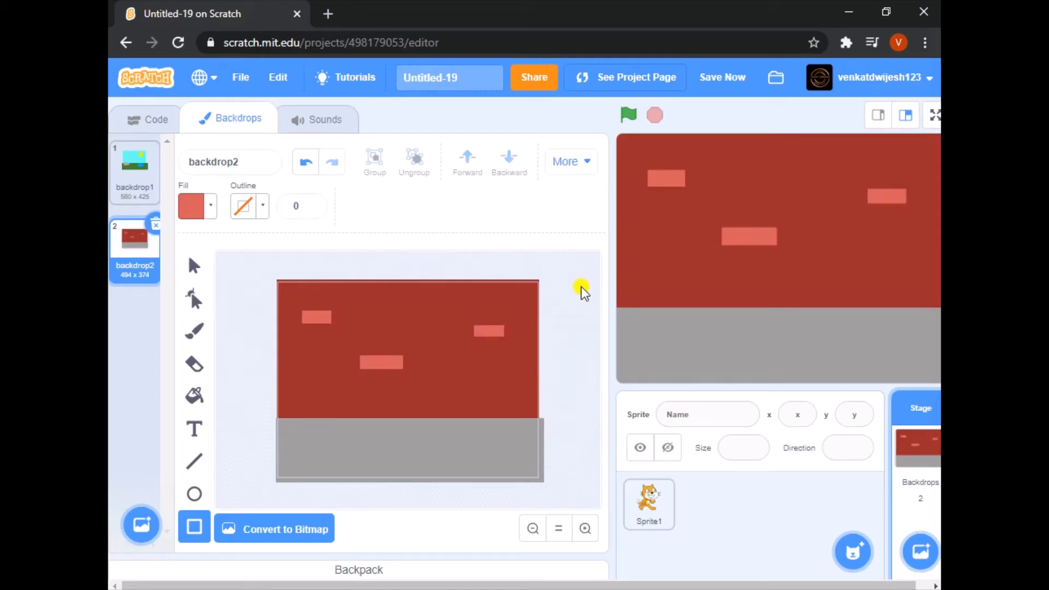
Step: In backdrop1, outline a spiky bush beside the rocks with the brush, using color 34, saturation 100 and brightness 85
{"action": "left_click", "coordinate": [123, 181]}
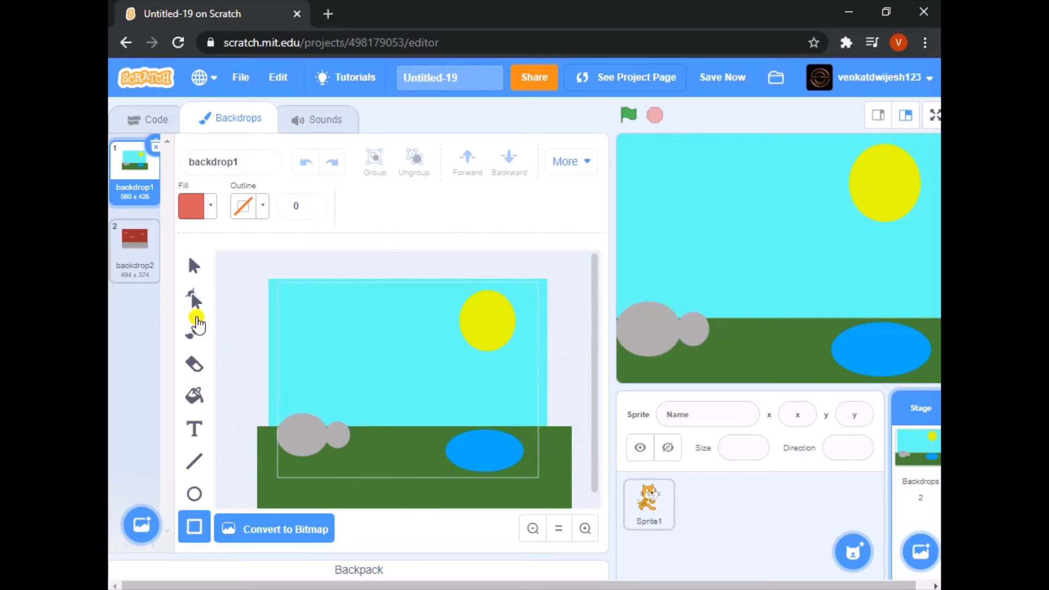
{"action": "left_click", "coordinate": [195, 325]}
{"action": "left_click", "coordinate": [211, 206]}
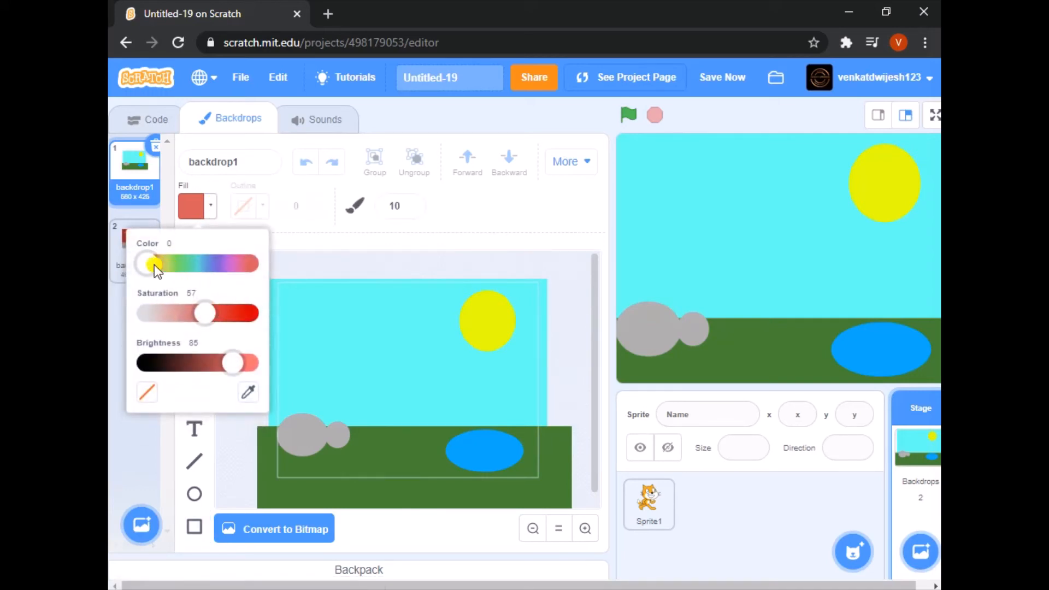
{"action": "left_click_drag", "start_coordinate": [154, 264], "coordinate": [178, 273]}
{"action": "left_click_drag", "start_coordinate": [211, 315], "coordinate": [254, 304]}
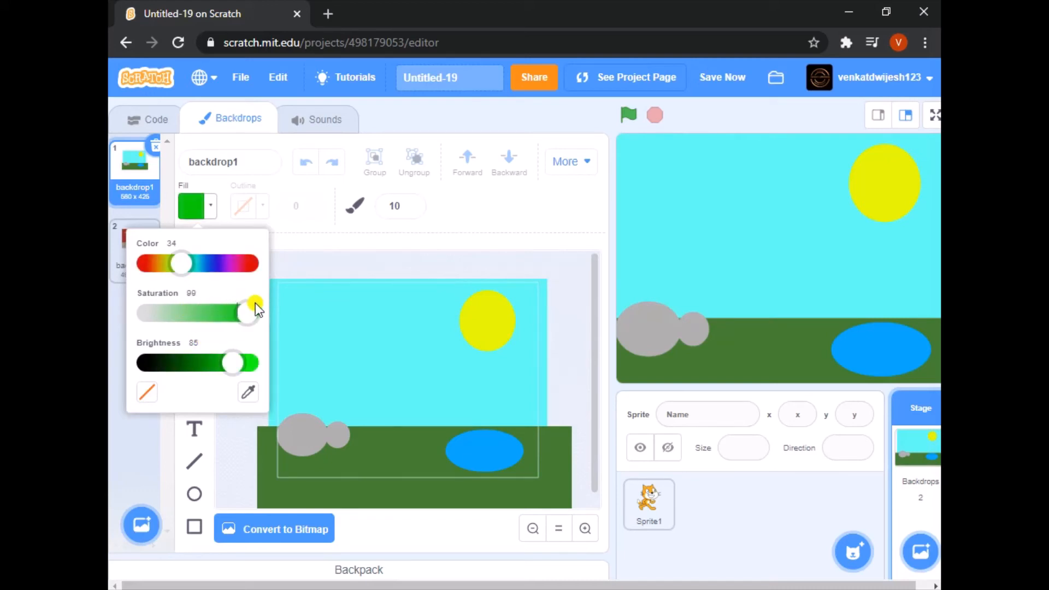
{"action": "left_click", "coordinate": [307, 250]}
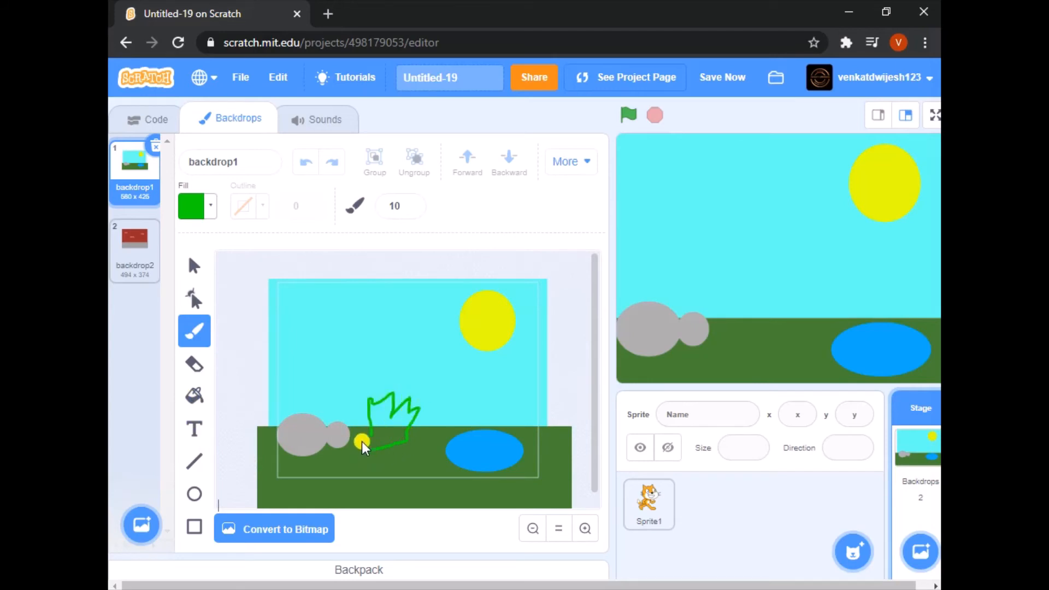
{"action": "left_click_drag", "start_coordinate": [413, 431], "coordinate": [409, 431]}
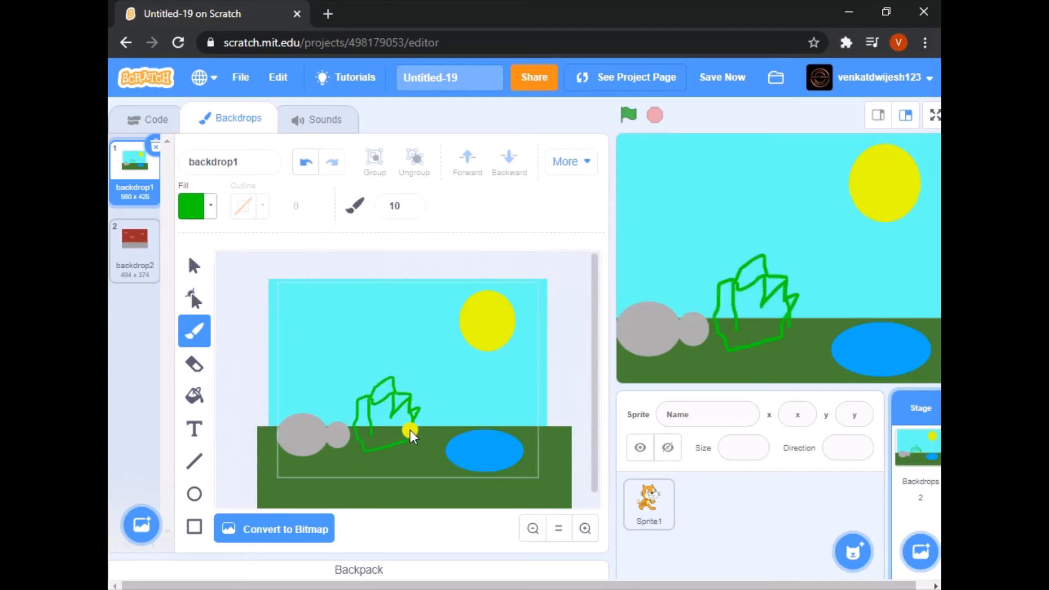
Step: Fill the bush's outlined areas with the same green, and try to fill the small gap at its edge beside the pond
{"action": "left_click", "coordinate": [194, 395]}
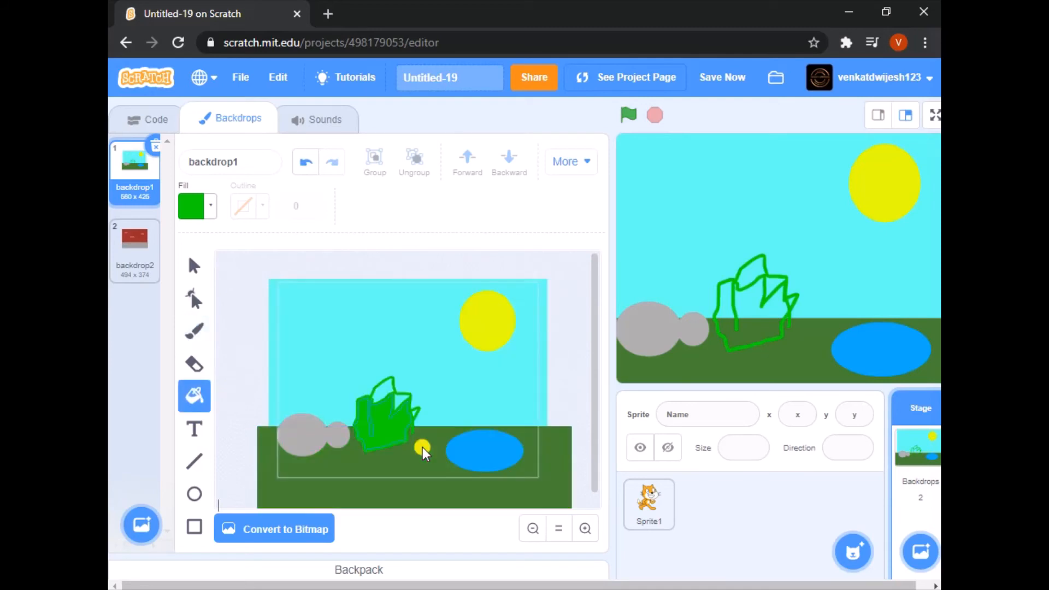
{"action": "left_click", "coordinate": [376, 413]}
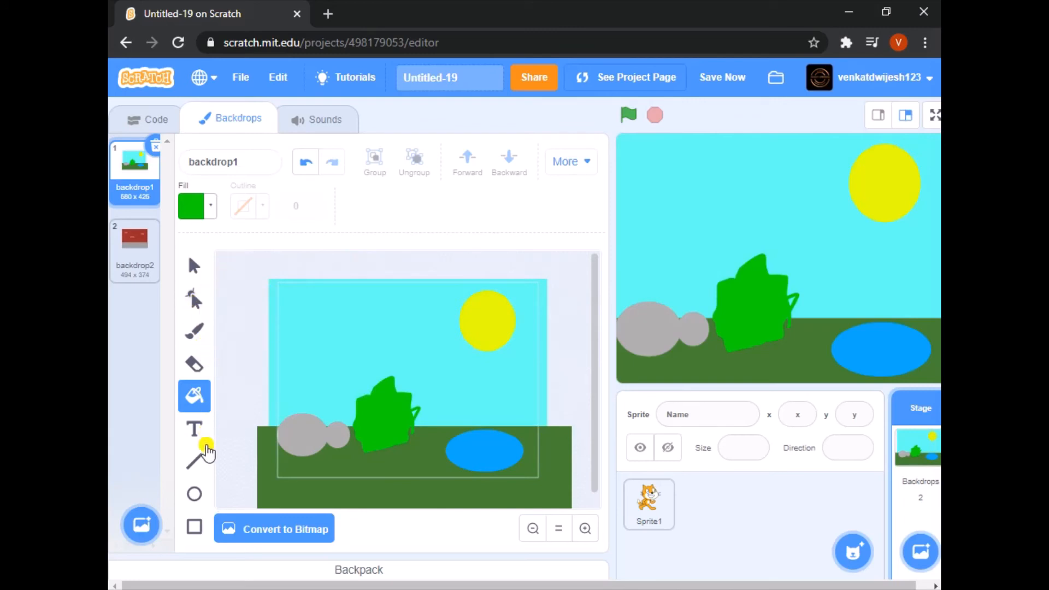
{"action": "left_click", "coordinate": [421, 418]}
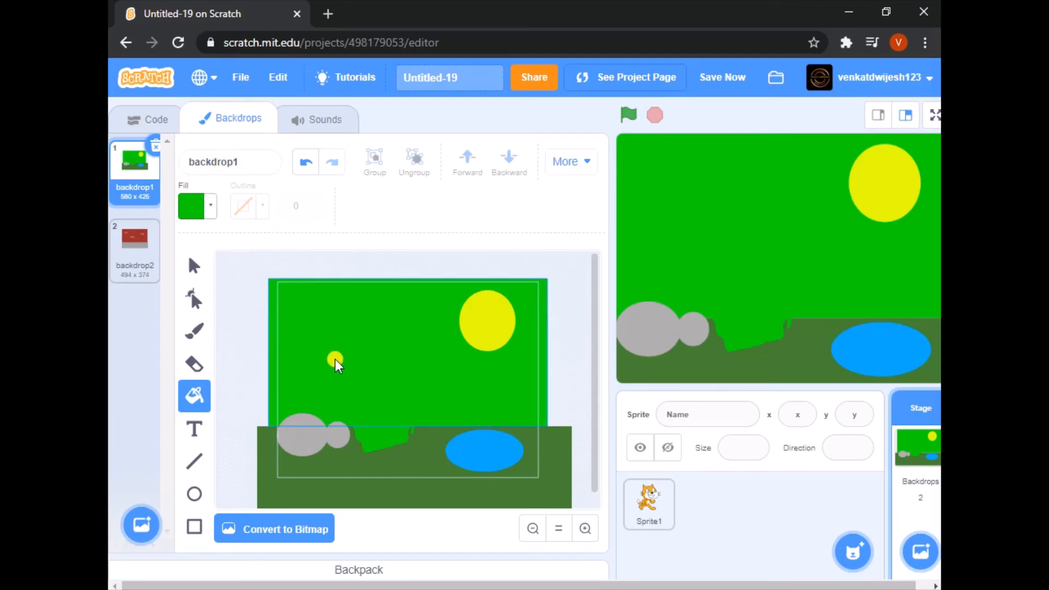
Step: Fill the sky with a solid blue of color 54, saturation 100 and brightness 85
{"action": "left_click", "coordinate": [209, 209]}
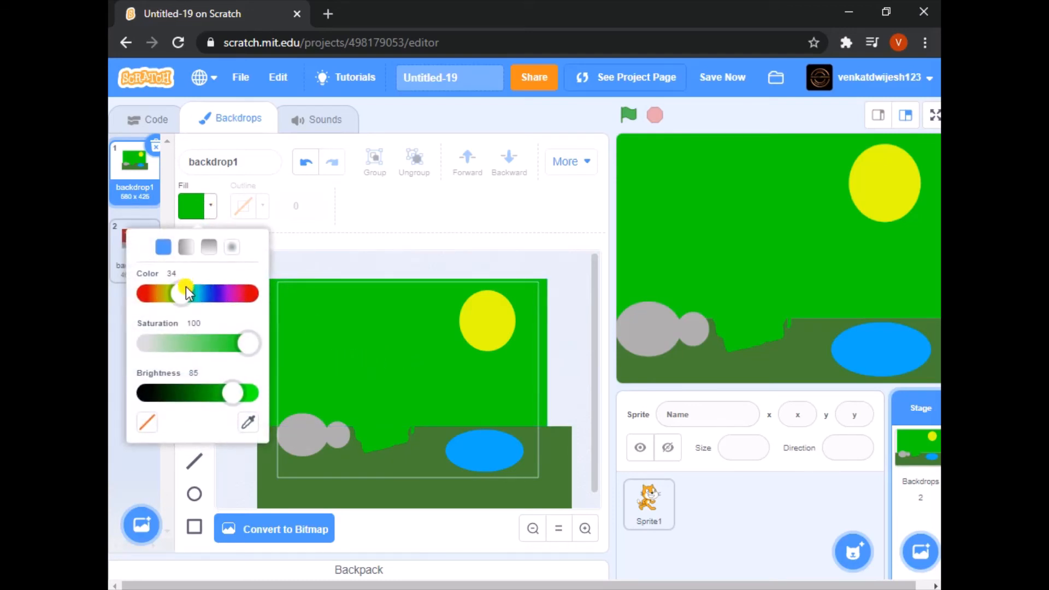
{"action": "left_click_drag", "start_coordinate": [188, 293], "coordinate": [202, 293]}
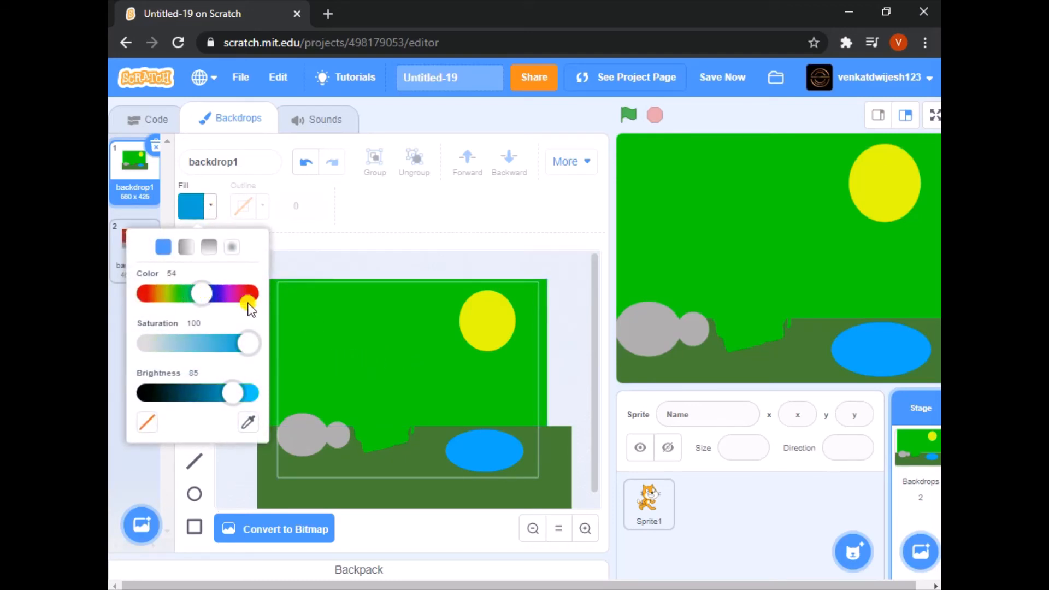
{"action": "left_click", "coordinate": [337, 302]}
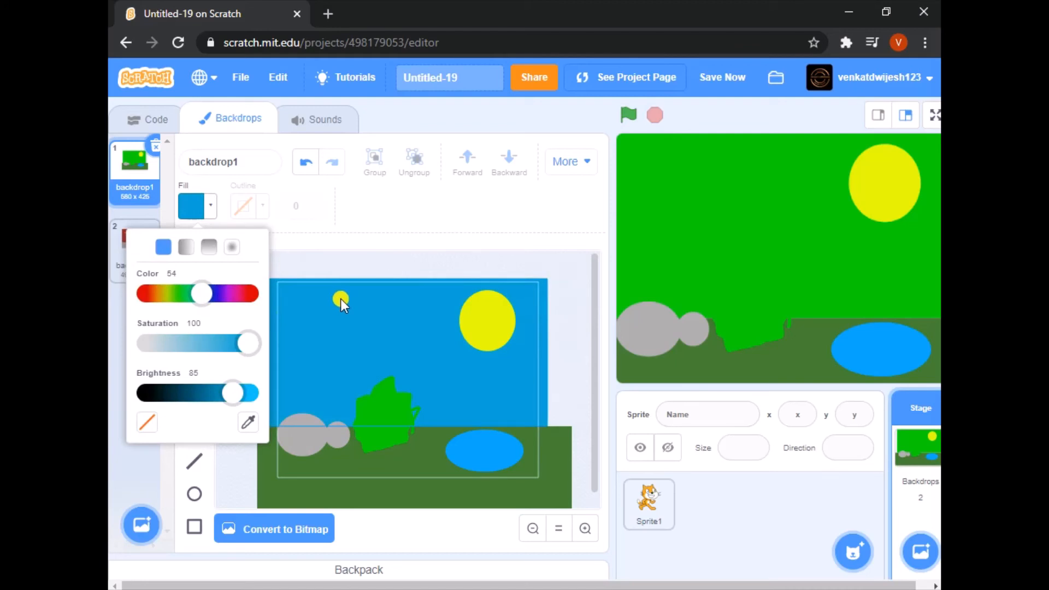
{"action": "left_click", "coordinate": [341, 300]}
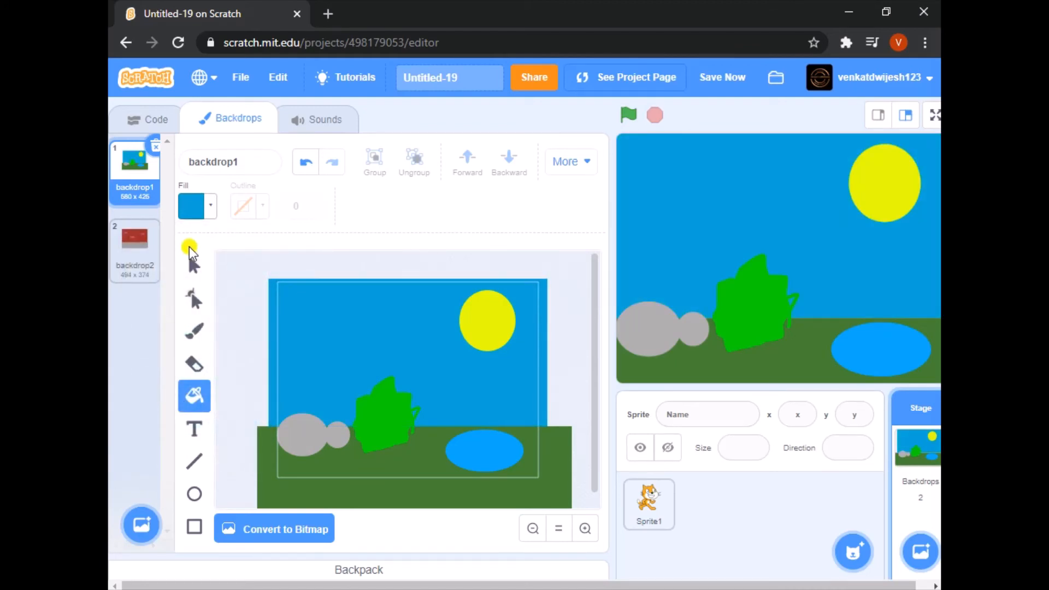
Step: Refill the sky with a turquoise of color 49, keeping saturation 100 and brightness 85
{"action": "left_click", "coordinate": [210, 213]}
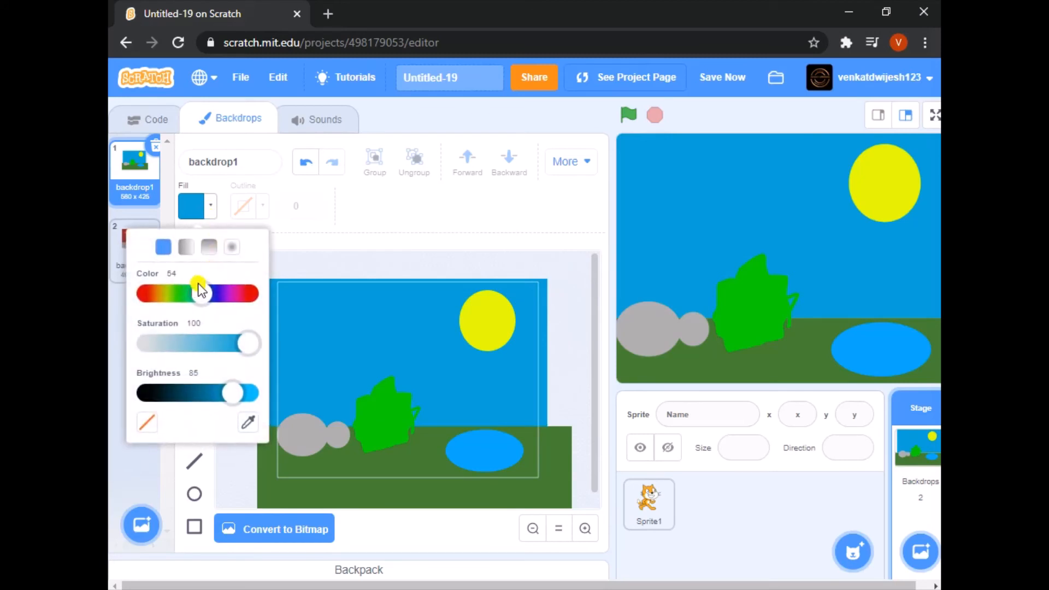
{"action": "left_click_drag", "start_coordinate": [202, 292], "coordinate": [195, 294]}
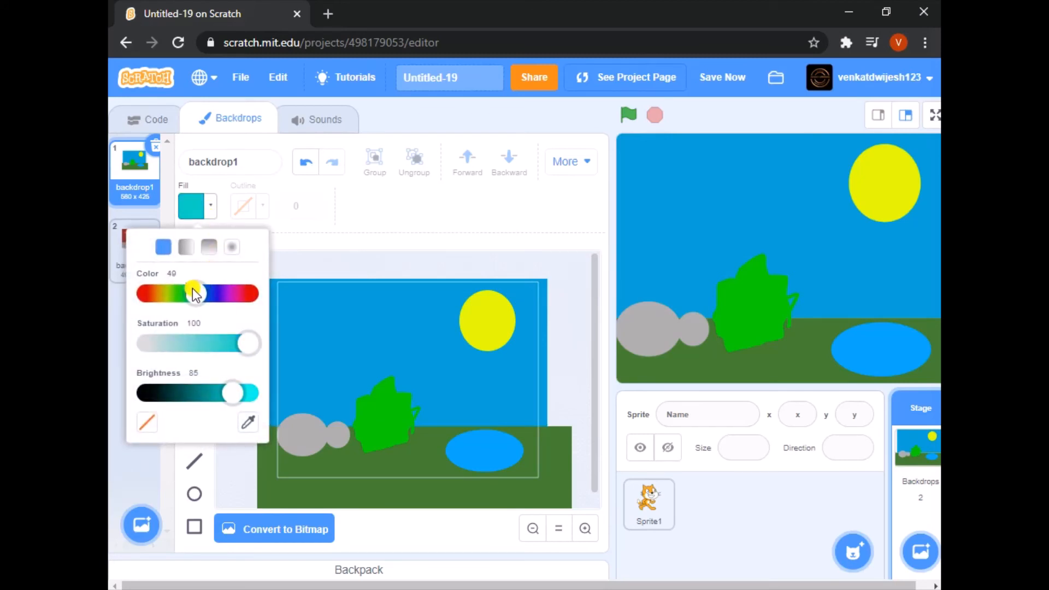
{"action": "left_click", "coordinate": [294, 258]}
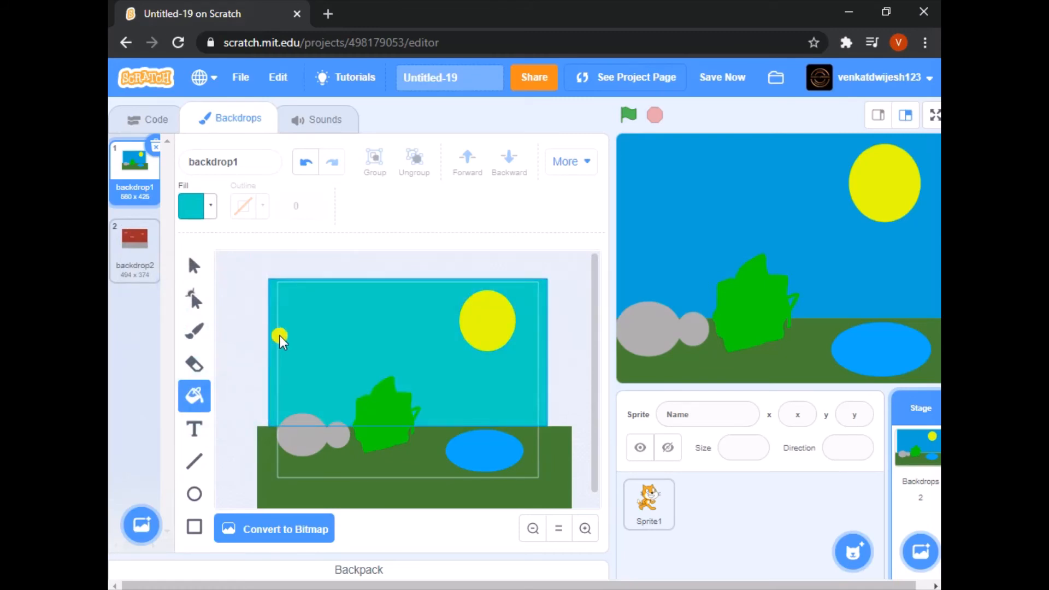
{"action": "left_click", "coordinate": [280, 336]}
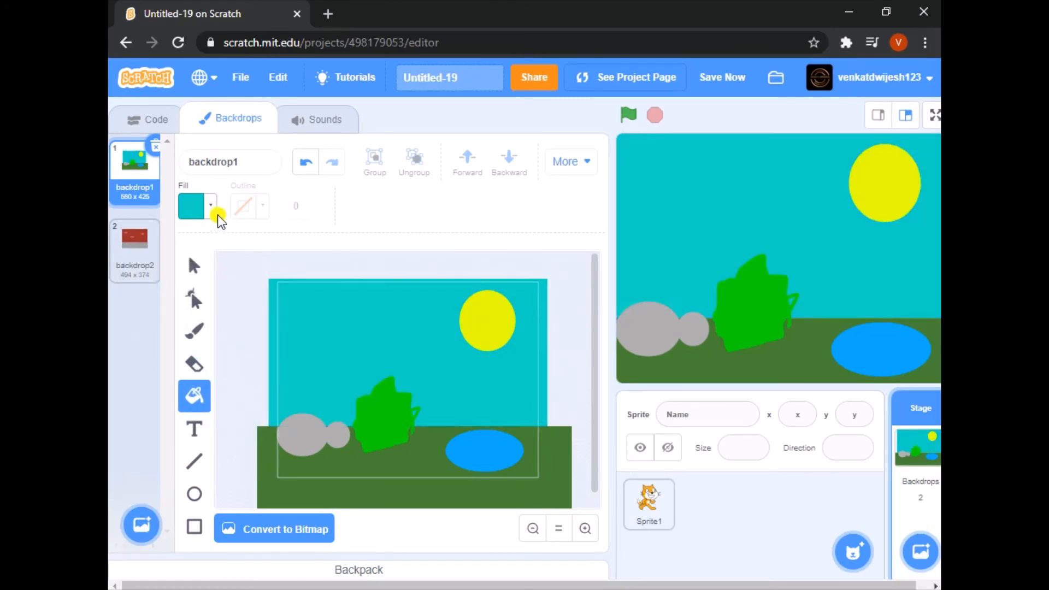
Step: Select the sky rectangle, shift its fill color from turquoise to a medium sky blue, and deselect it
{"action": "left_click", "coordinate": [194, 266]}
{"action": "left_click", "coordinate": [325, 323]}
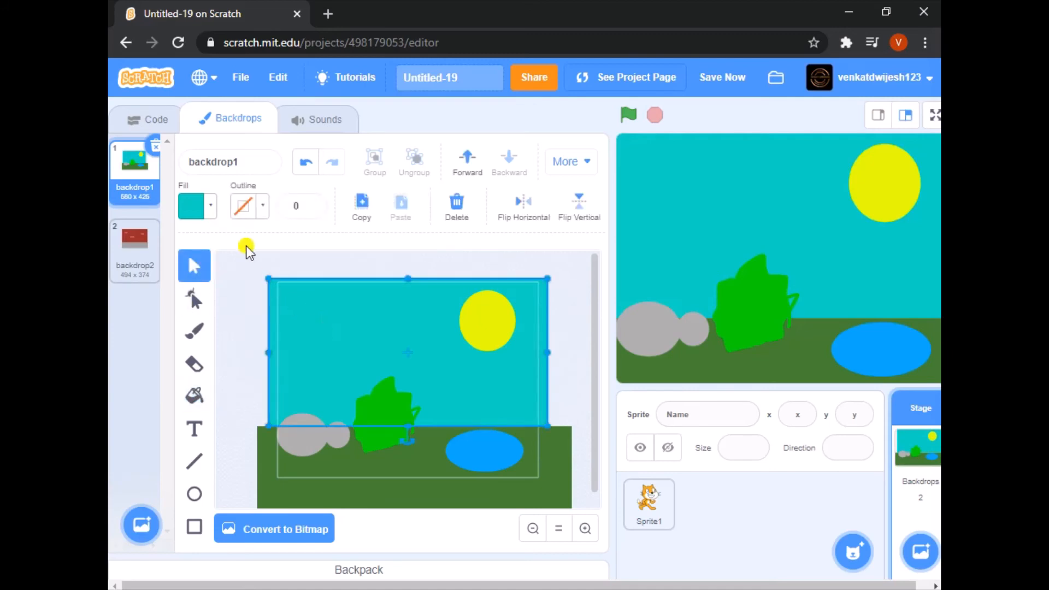
{"action": "left_click", "coordinate": [211, 216]}
{"action": "mouse_move", "coordinate": [197, 294]}
{"action": "left_mouse_down"}
{"action": "mouse_move", "coordinate": [224, 295]}
{"action": "mouse_move", "coordinate": [201, 306]}
{"action": "left_mouse_up"}
{"action": "left_click", "coordinate": [298, 260]}
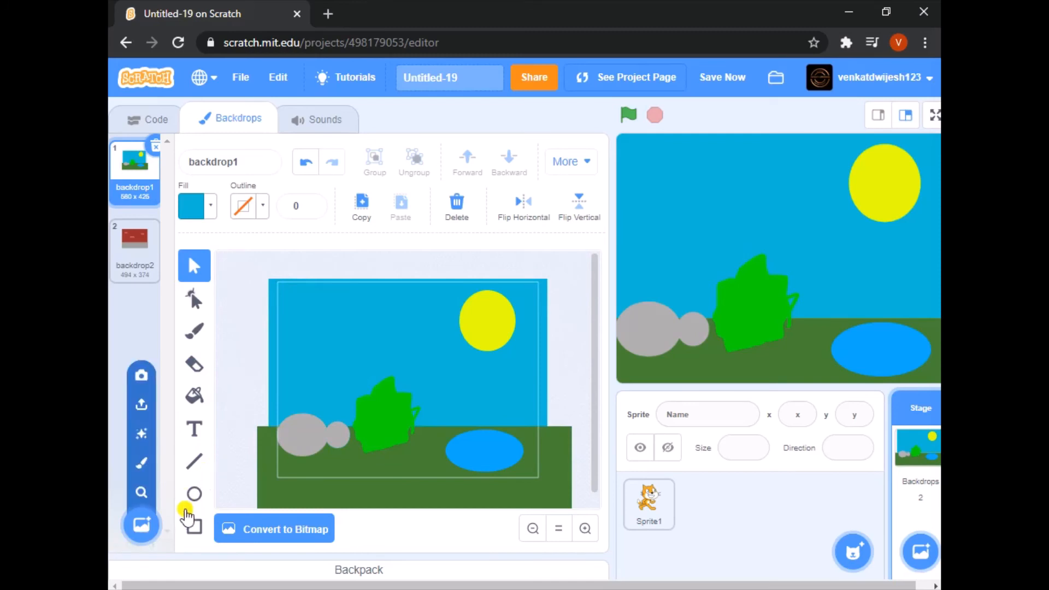
Step: Move the green bush over to the pond's edge and delete it from the landscape
{"action": "left_click", "coordinate": [389, 402]}
{"action": "left_click_drag", "start_coordinate": [389, 401], "coordinate": [429, 415]}
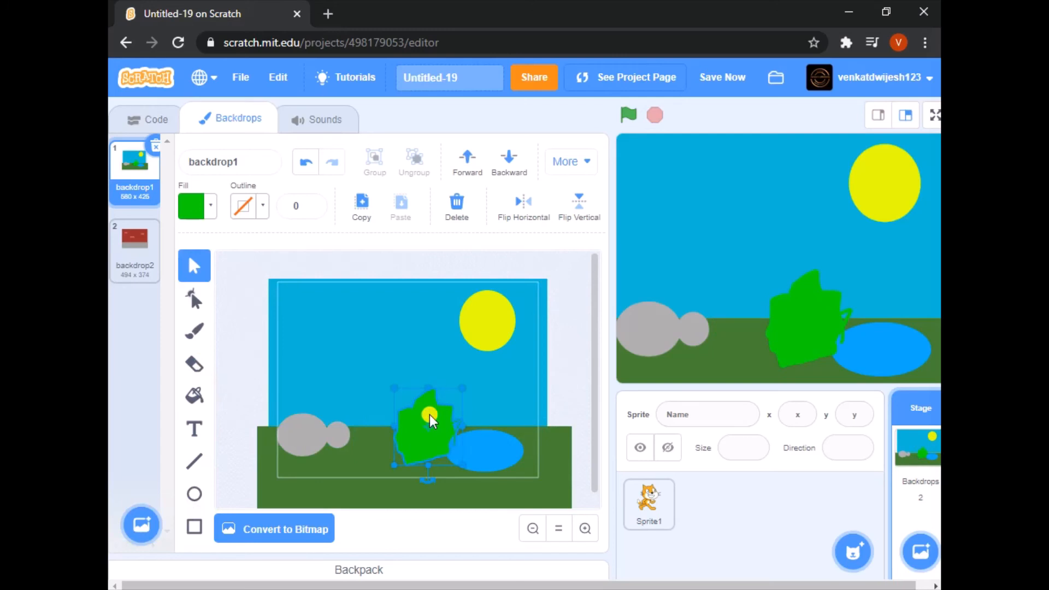
{"action": "left_click", "coordinate": [458, 223]}
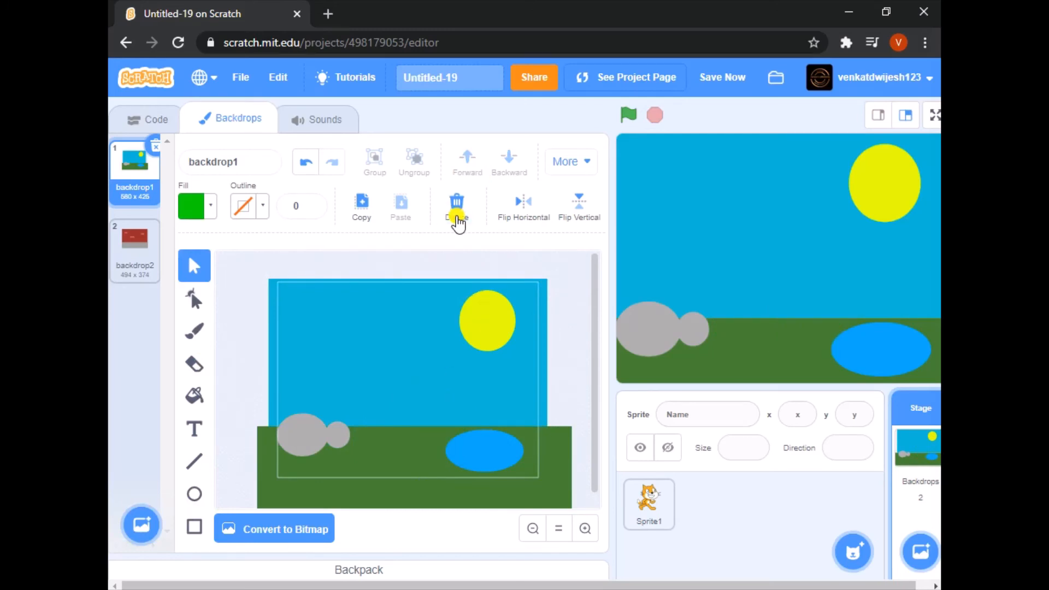